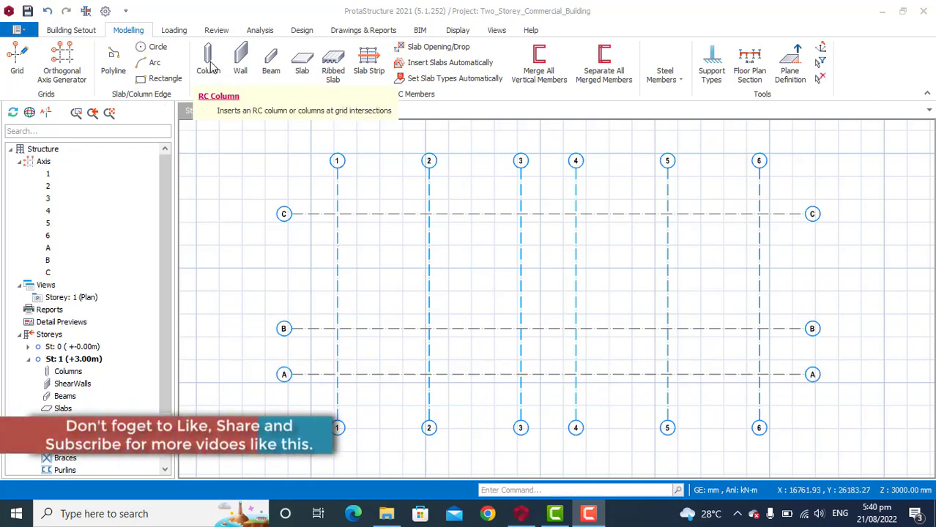
Step: Start inserting RC columns and set the section dimension b1 to 300 mm
left_click(210, 67)
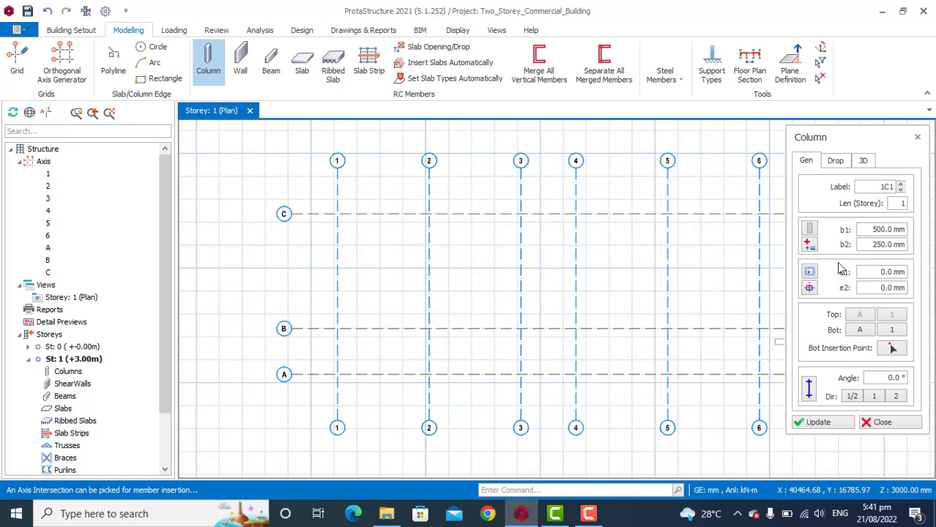
scroll(431, 252, "down", 1)
scroll(505, 241, "up", 1)
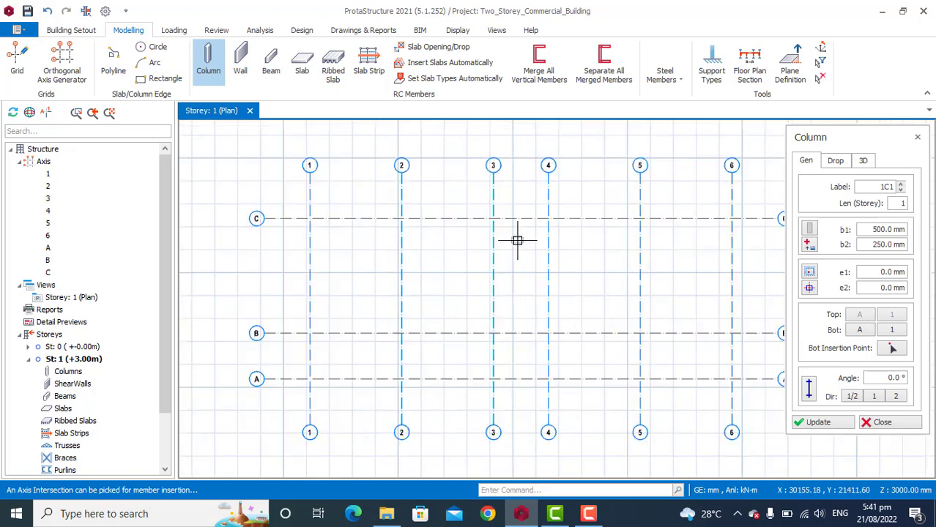
scroll(399, 248, "down", 1)
scroll(410, 249, "up", 1)
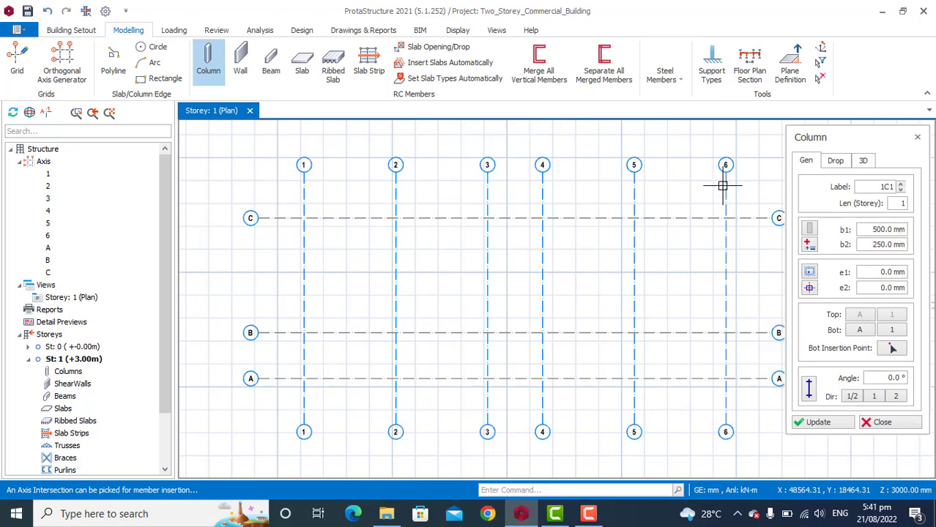
scroll(663, 202, "up", 2)
scroll(630, 220, "up", 2)
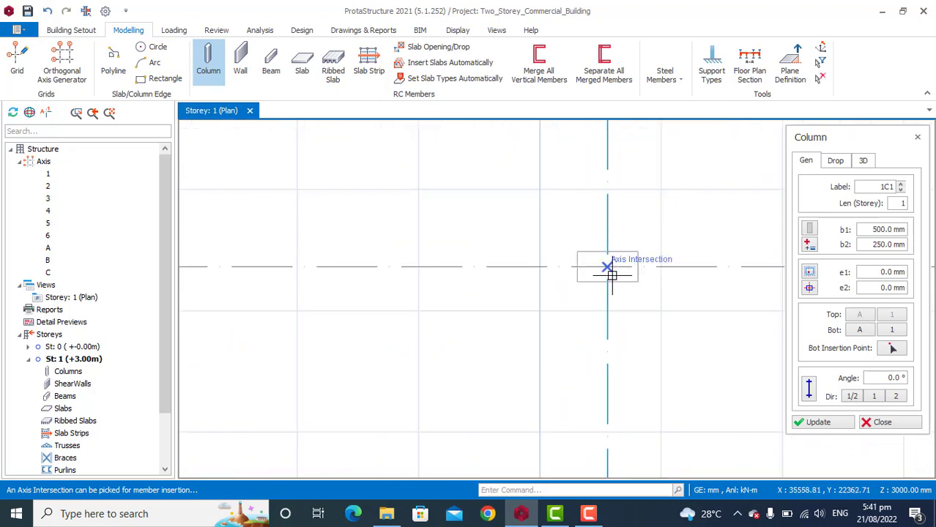
scroll(627, 309, "down", 2)
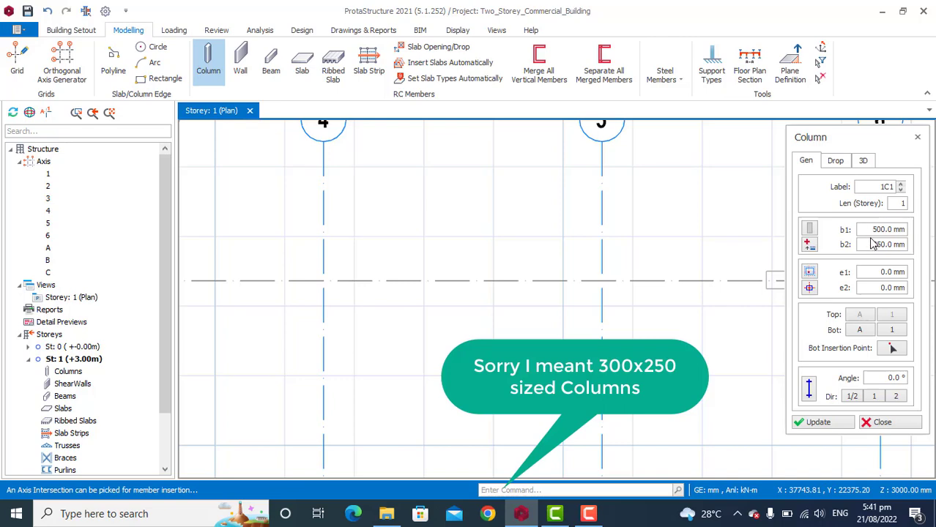
scroll(672, 240, "down", 2)
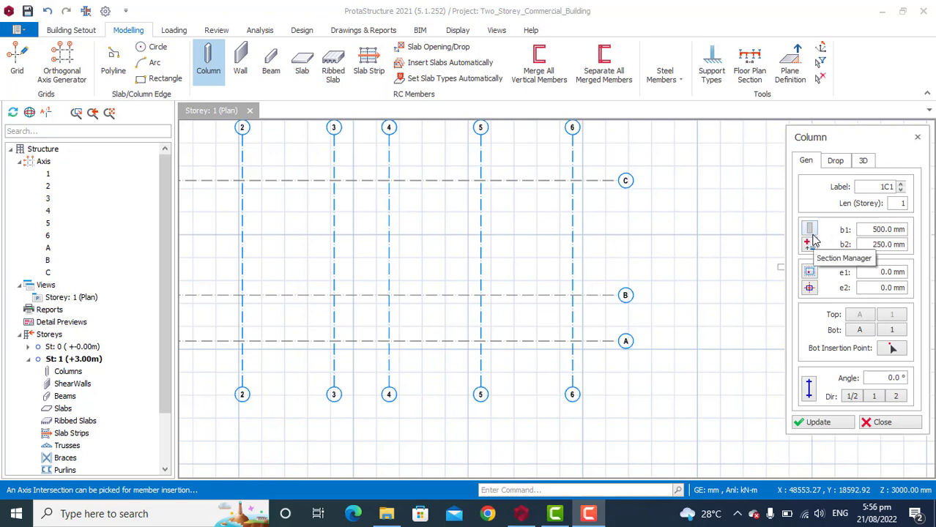
scroll(470, 173, "up", 4)
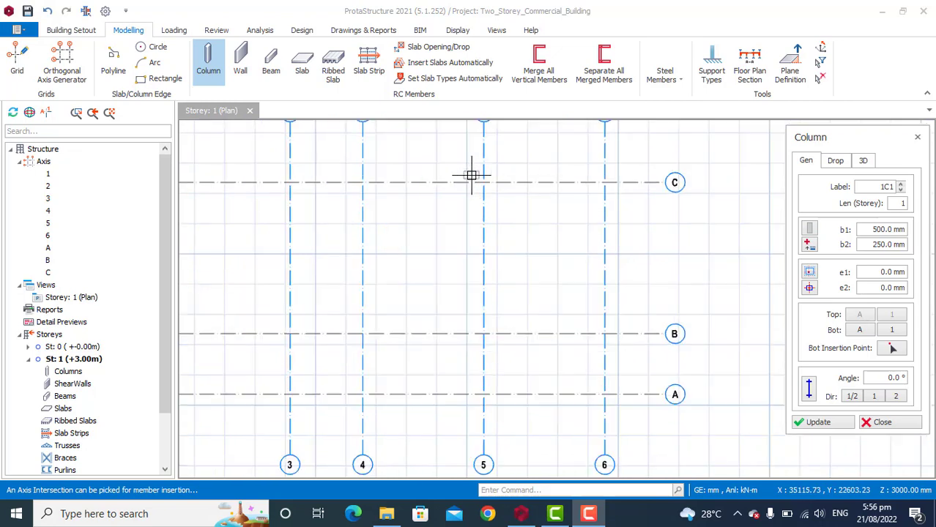
scroll(471, 175, "up", 3)
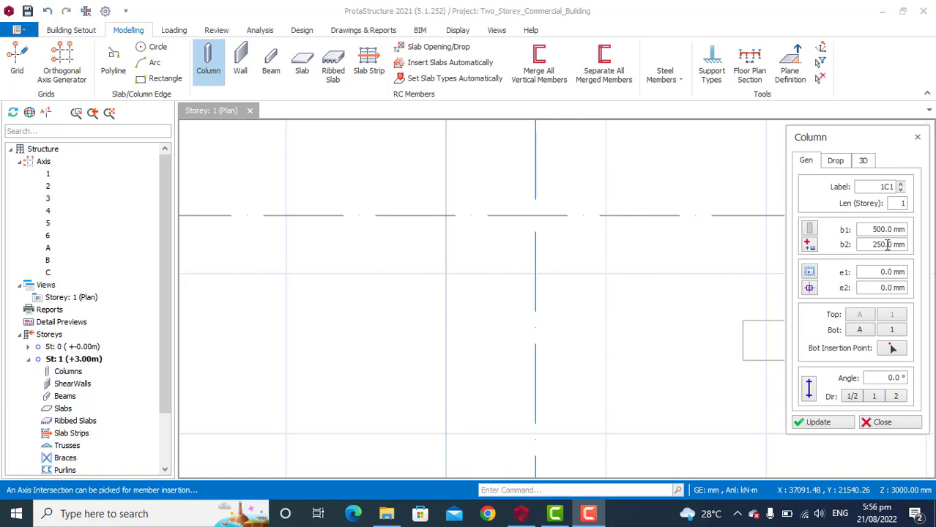
left_click_drag(865, 231, 899, 236)
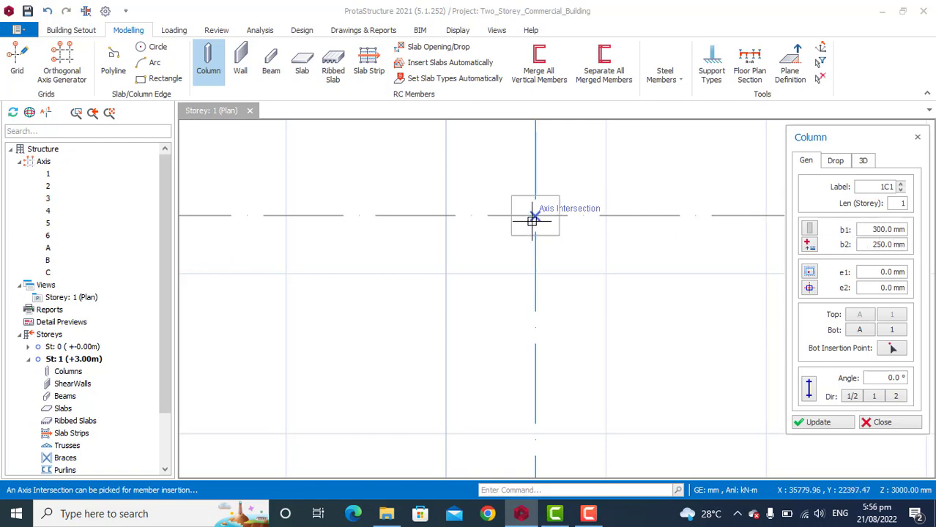
Step: Insert a 300x250 mm column at the intersection of axes B and 2
scroll(524, 223, "up", 5)
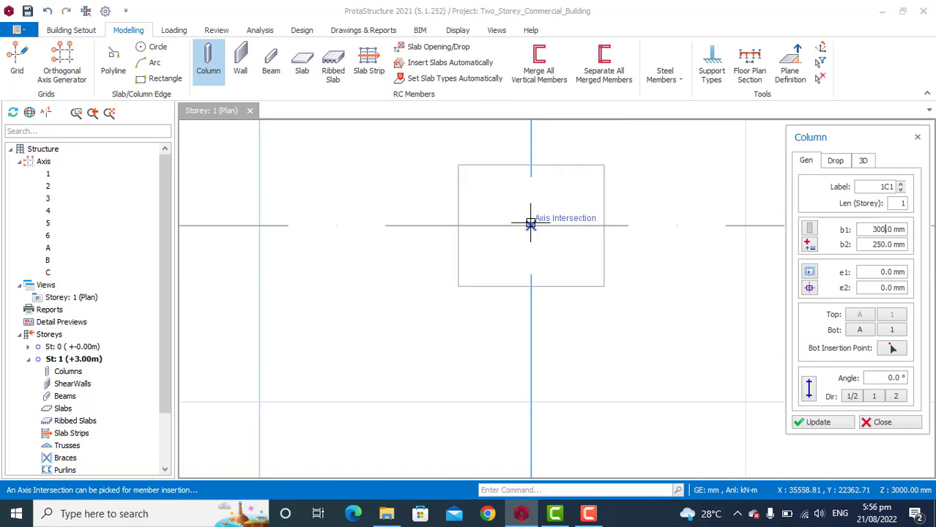
scroll(530, 223, "down", 8)
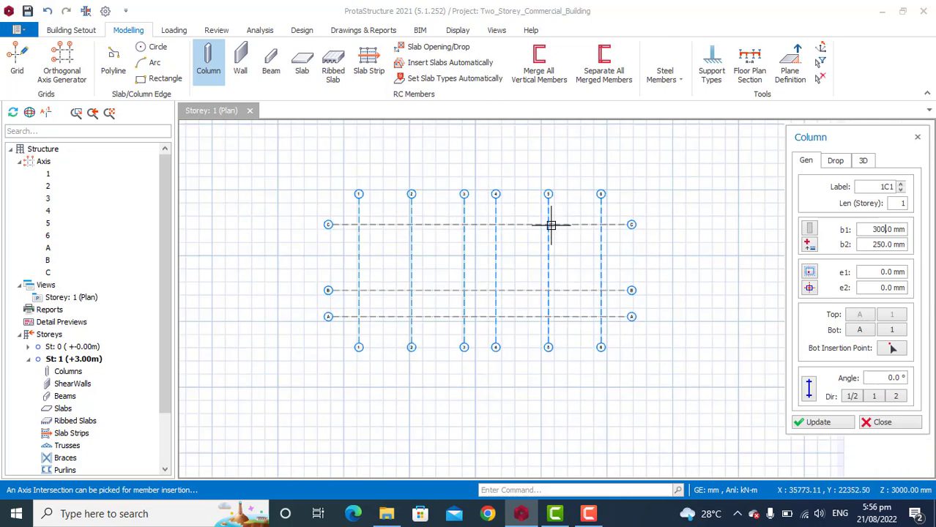
scroll(454, 275, "up", 3)
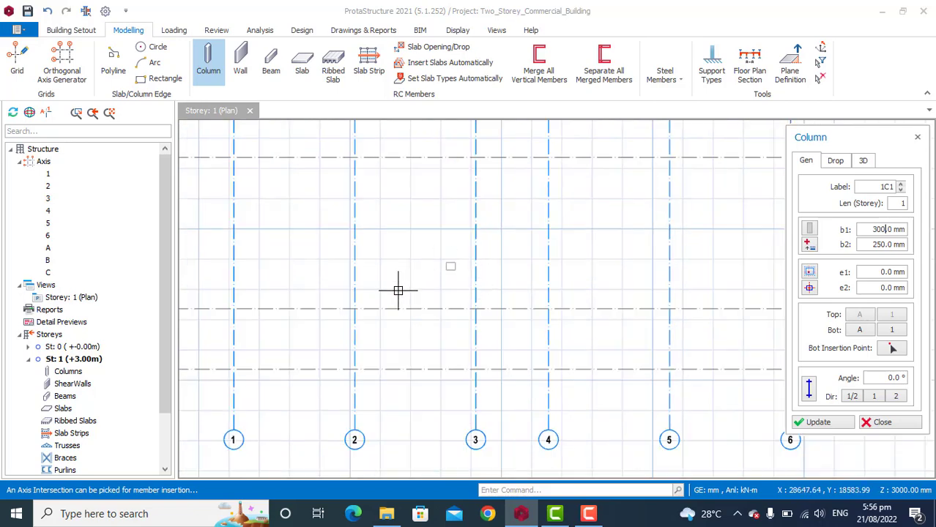
scroll(338, 310, "up", 3)
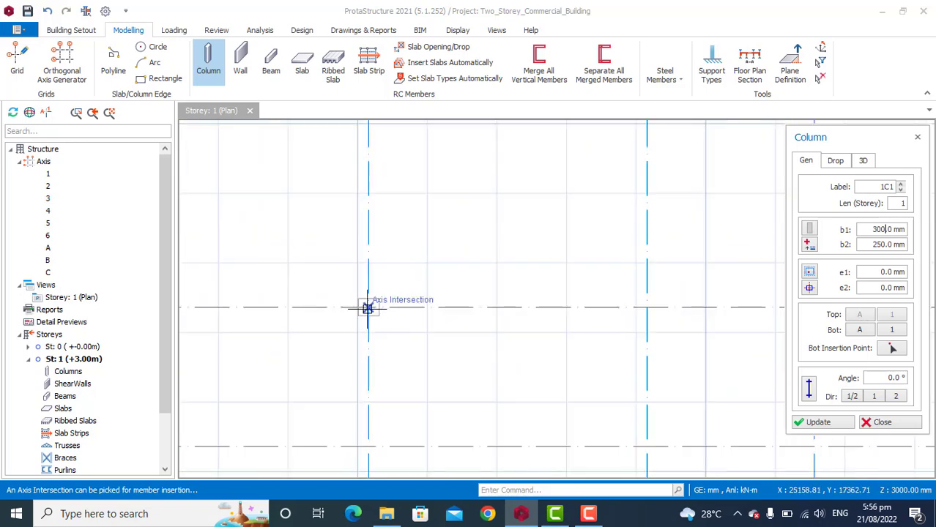
left_click(367, 309)
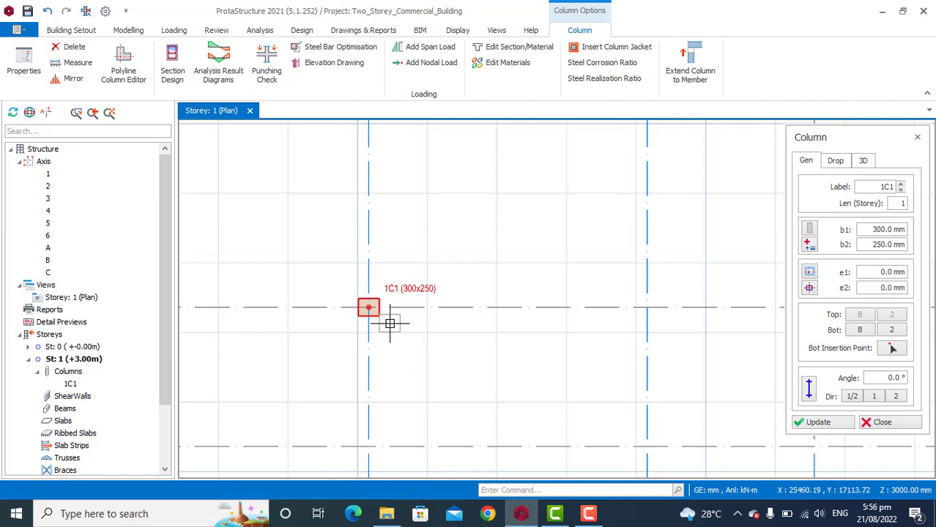
Step: Insert 300x250 mm columns where axis B crosses axes 3, 4 and 5
scroll(322, 312, "up", 2)
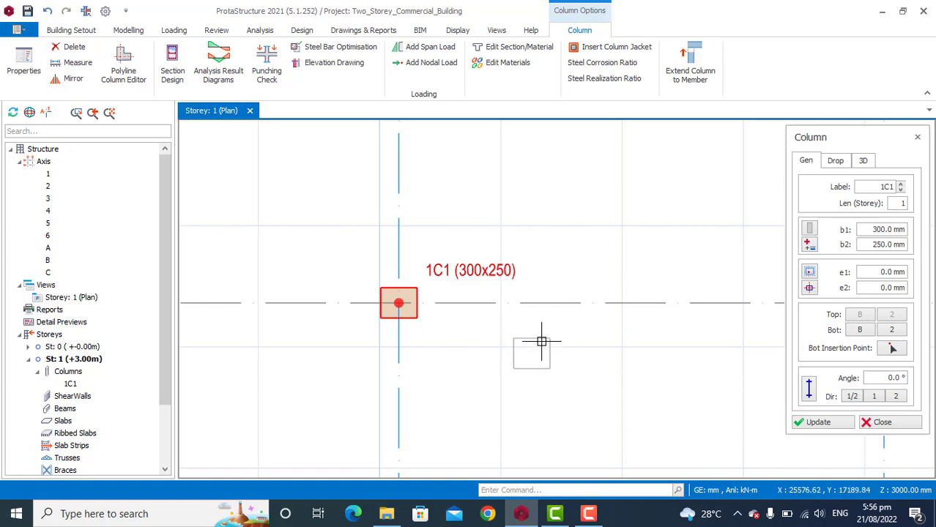
scroll(476, 290, "up", 1)
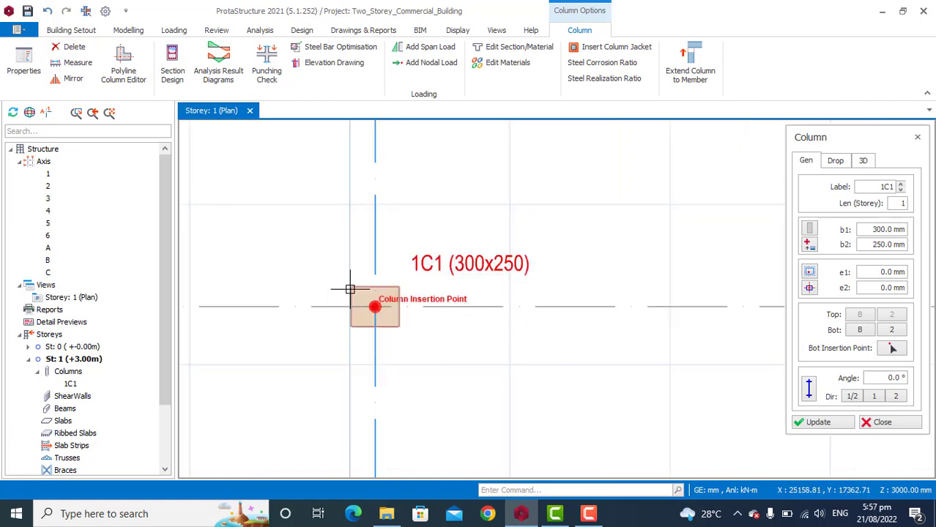
scroll(325, 284, "up", 1)
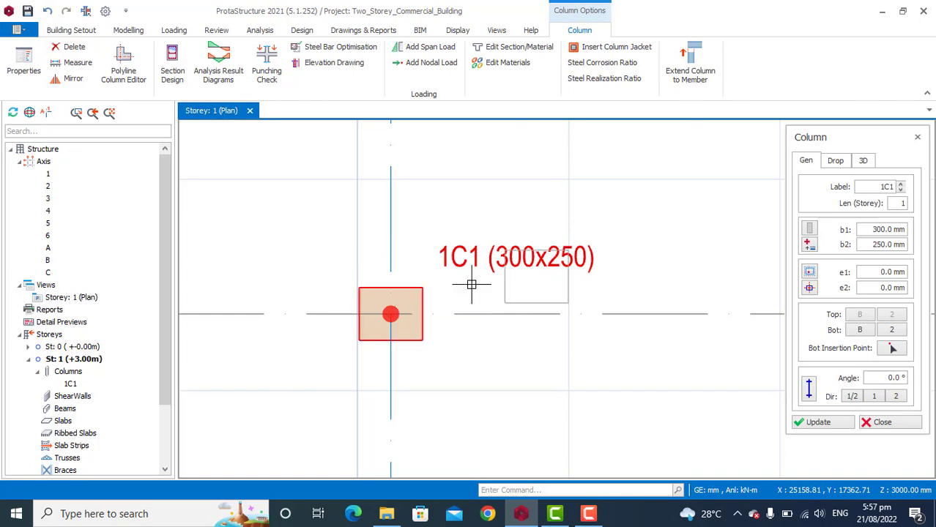
scroll(392, 282, "down", 5)
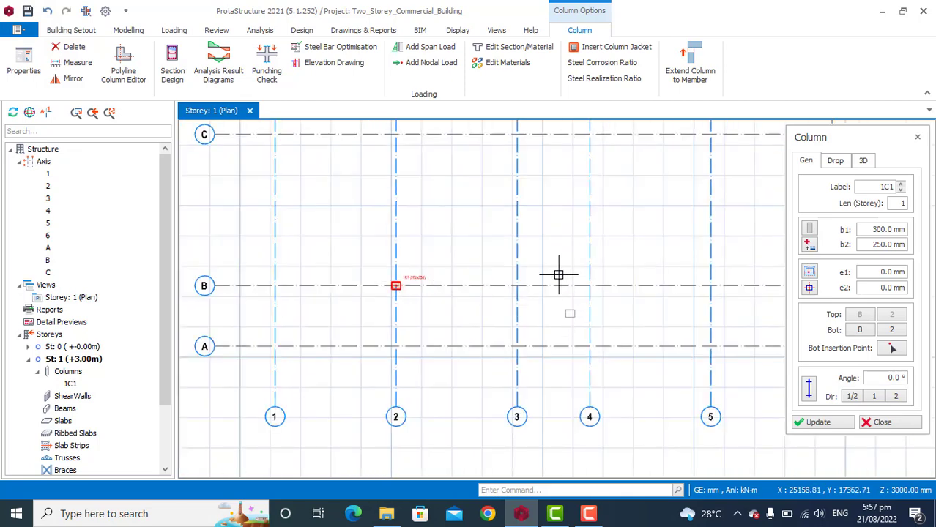
scroll(553, 264, "up", 2)
scroll(513, 289, "down", 2)
scroll(476, 311, "up", 2)
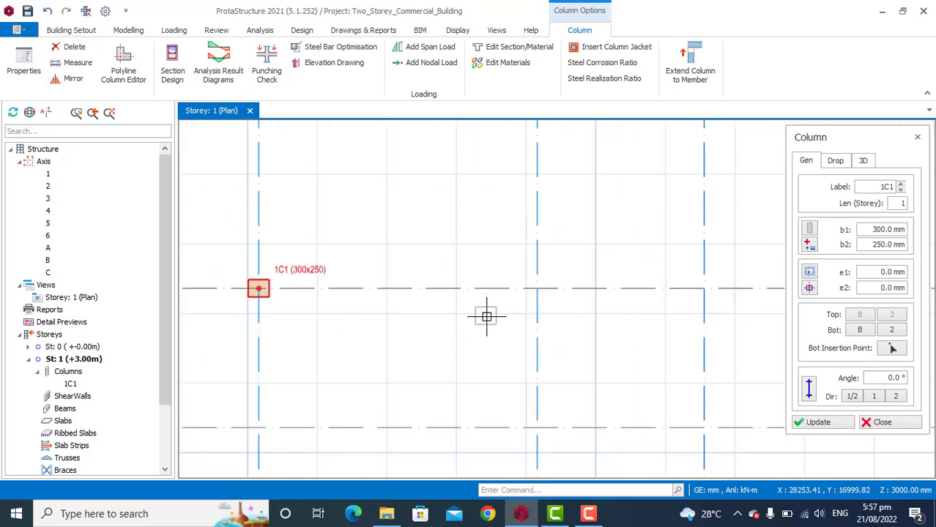
left_click(534, 289)
scroll(424, 307, "down", 4)
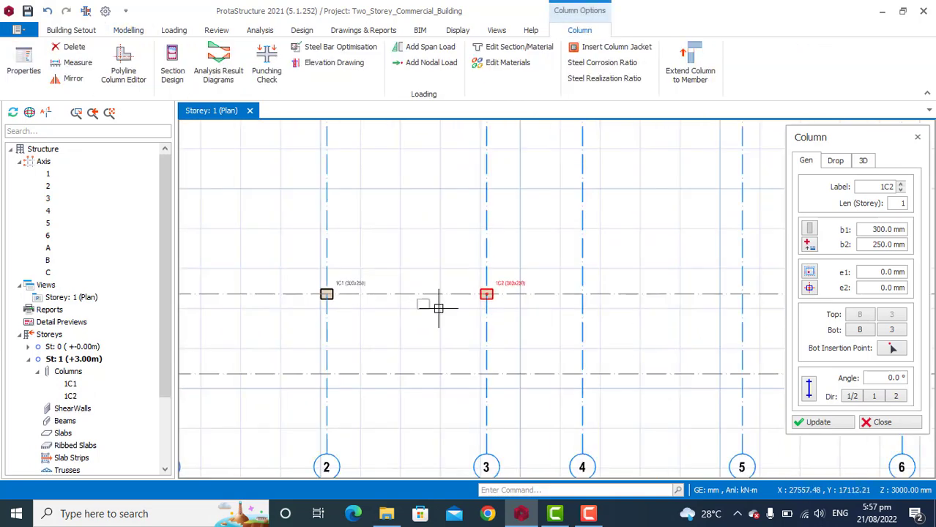
scroll(493, 331, "down", 1)
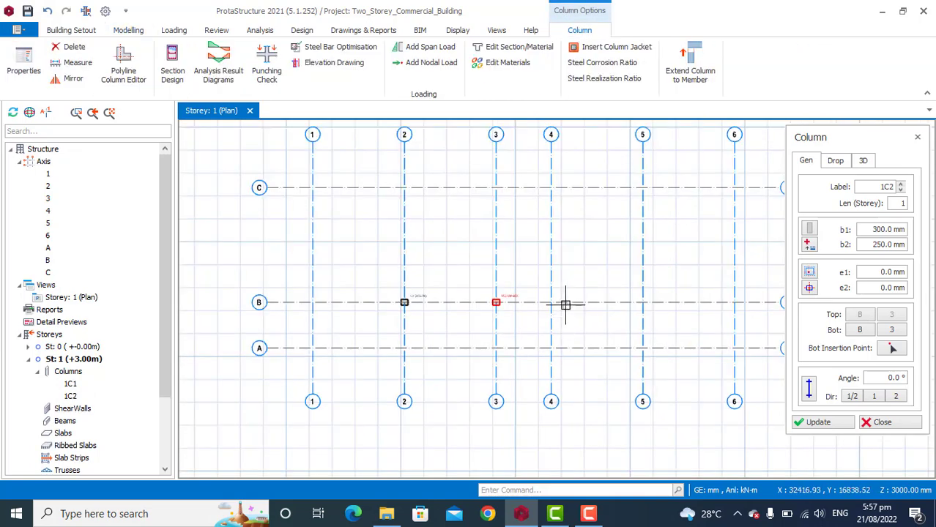
left_click(549, 302)
scroll(667, 299, "up", 3)
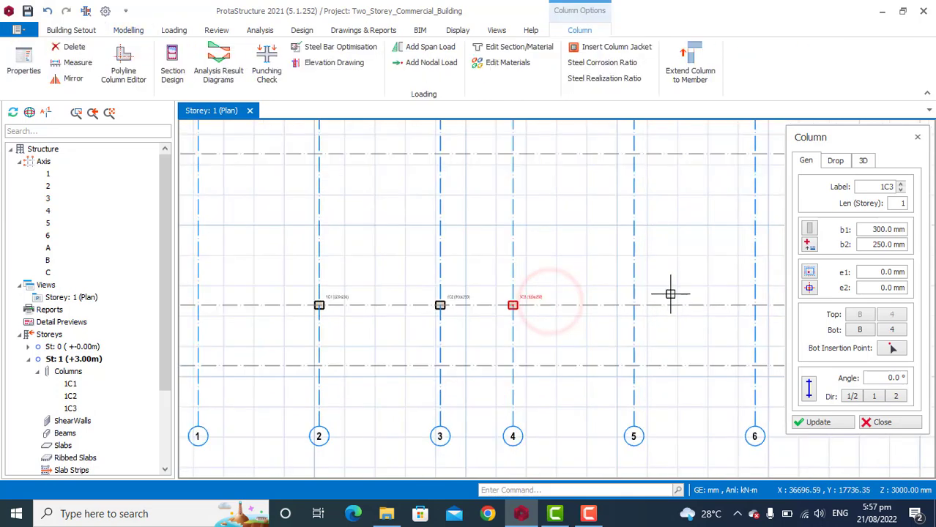
left_click(622, 308)
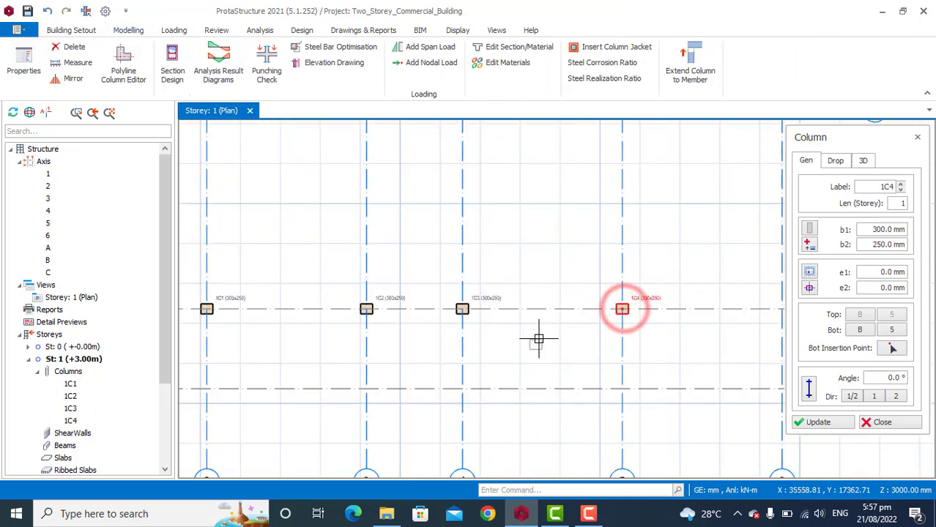
Step: Set b1 to 250 mm and insert 250x250 mm columns at intersections B/6, C/6 and C/5
scroll(540, 335, "down", 3)
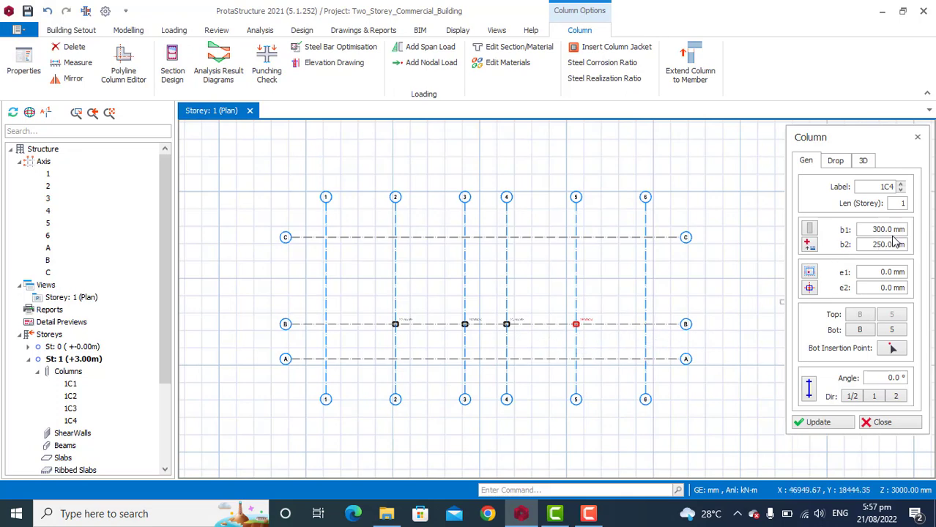
left_click(873, 231)
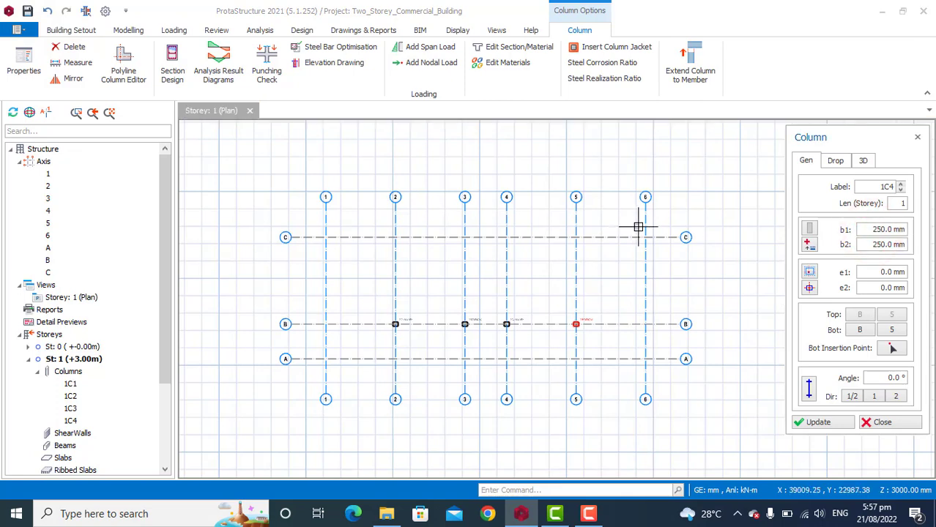
left_click(646, 325)
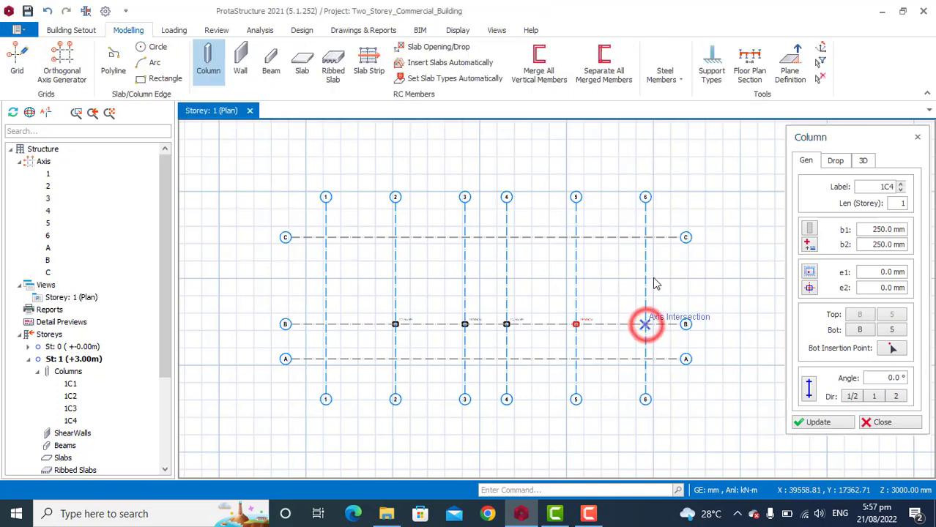
left_click(644, 240)
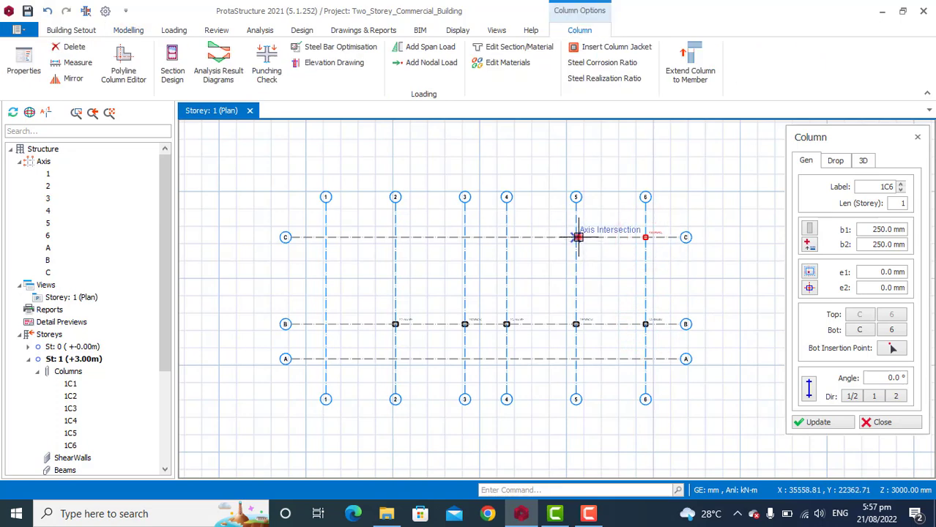
left_click(576, 238)
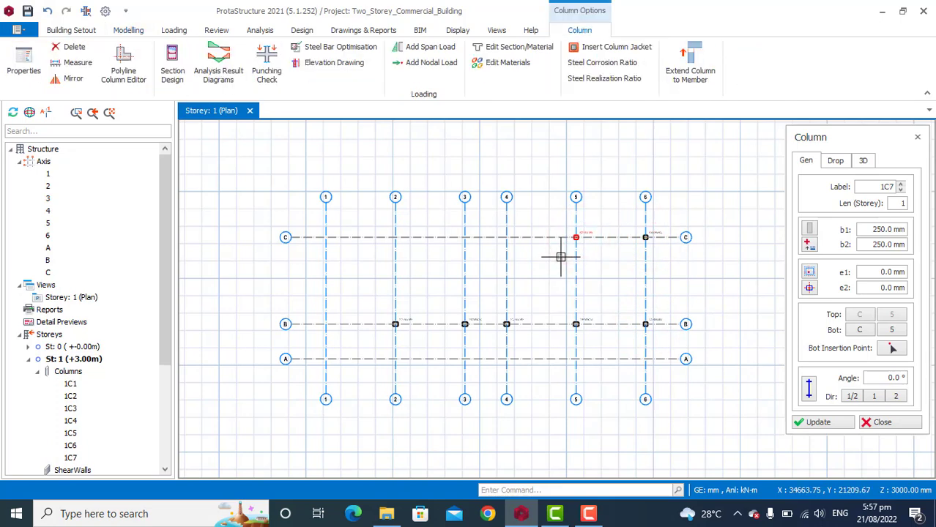
Step: Insert 250x250 mm columns all at once on axis C at axes 1 to 4 by window selection of the intersections
scroll(314, 224, "up", 1)
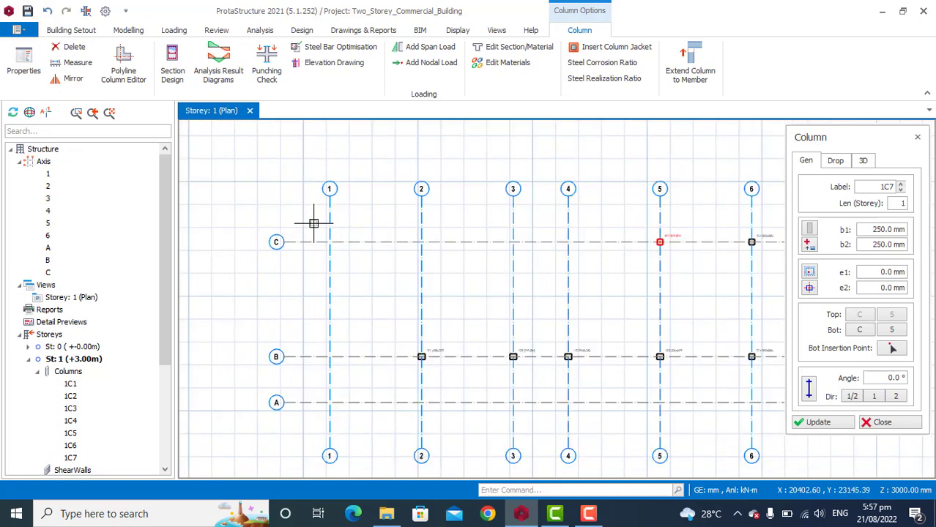
scroll(315, 221, "up", 3)
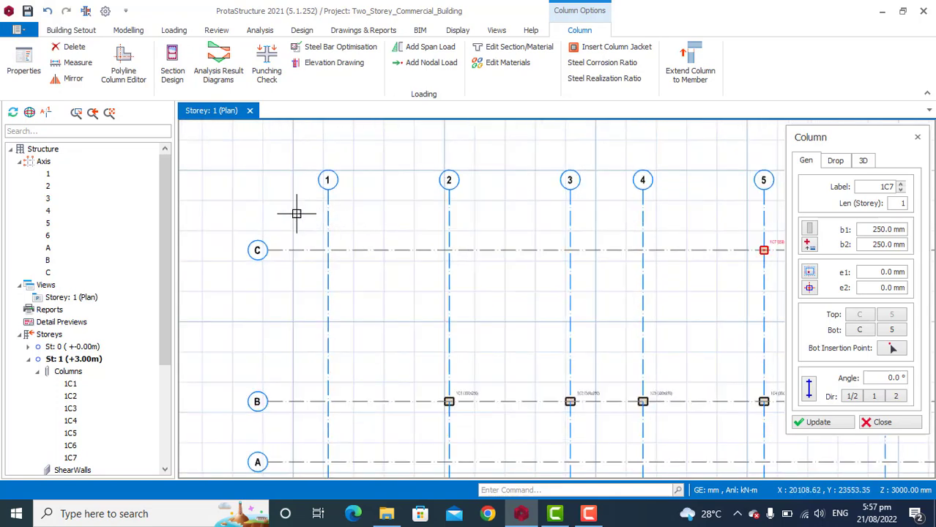
left_click_drag(297, 214, 693, 290)
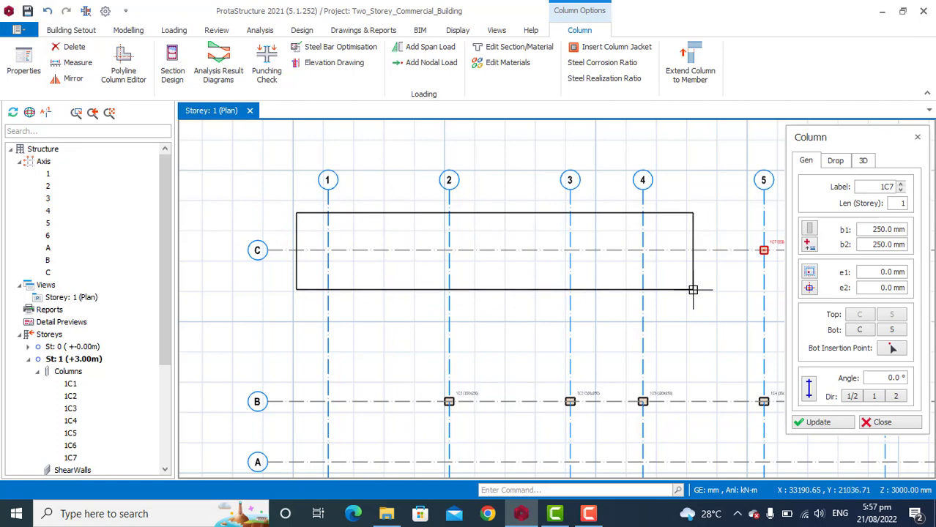
left_click_drag(693, 290, 685, 292)
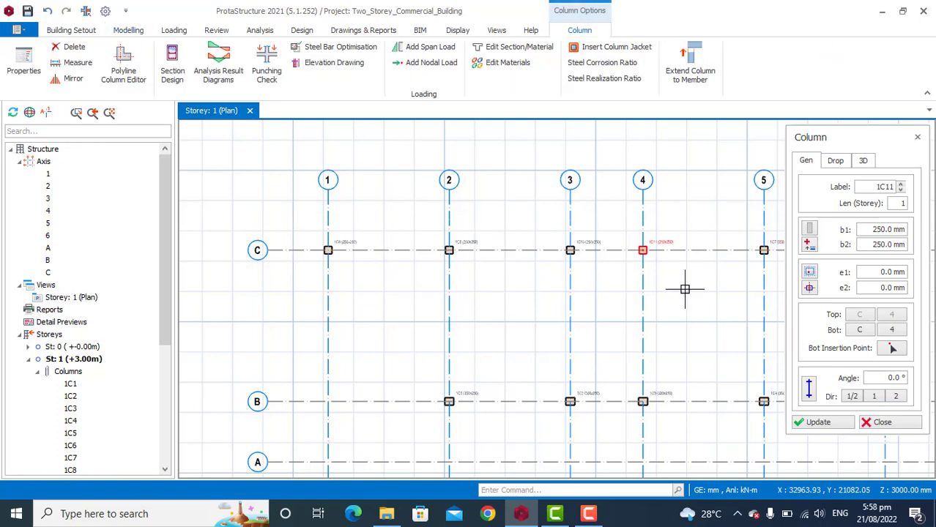
scroll(516, 206, "down", 2)
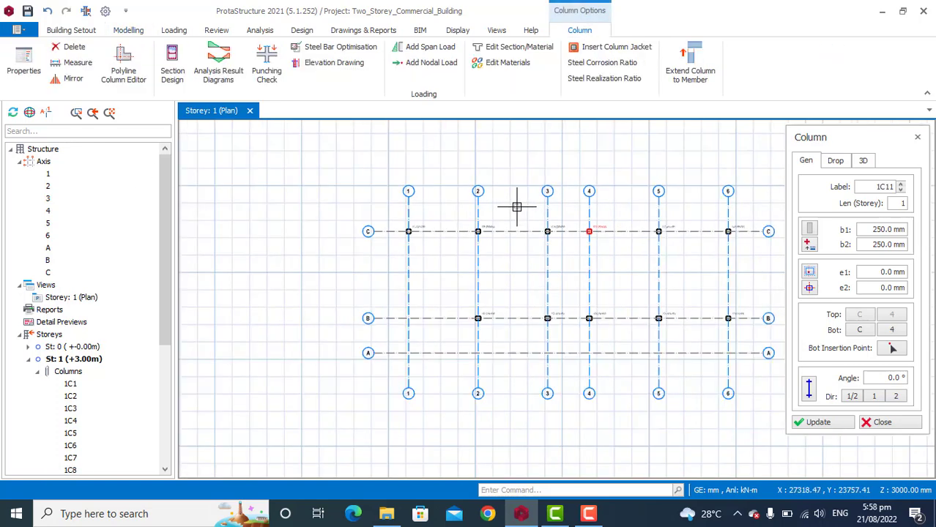
scroll(542, 224, "up", 2)
scroll(301, 198, "up", 1)
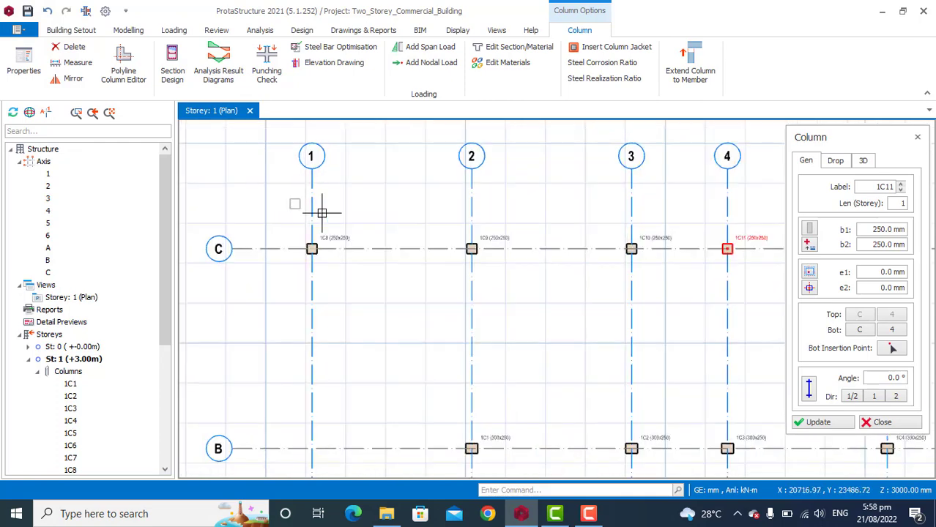
scroll(339, 226, "down", 1)
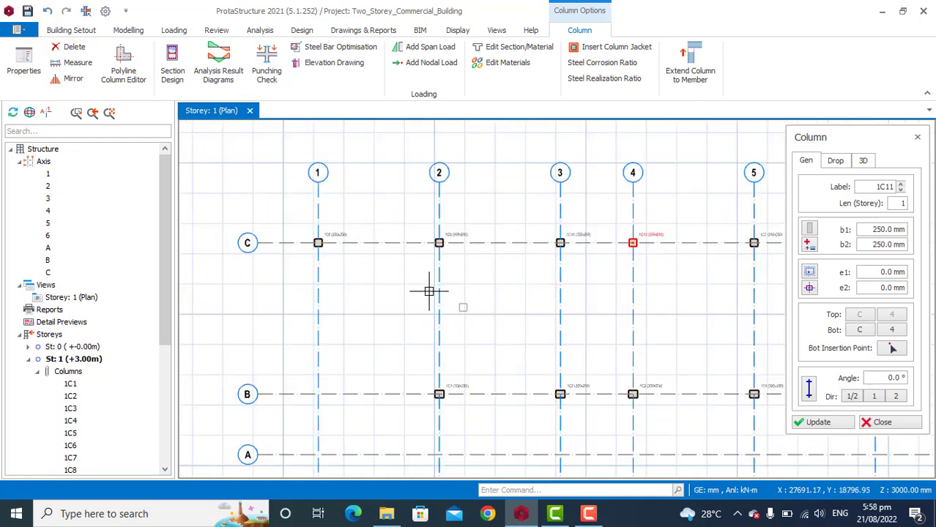
Step: Insert 250x250 mm columns on axis 1 at axes B and A by window selection of both intersections
scroll(399, 249, "down", 1)
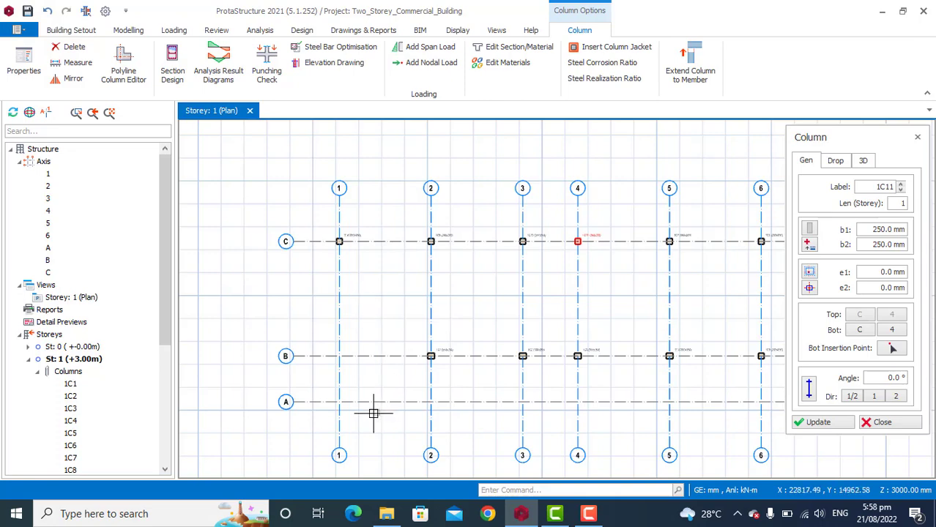
scroll(310, 429, "up", 2)
scroll(310, 429, "up", 2)
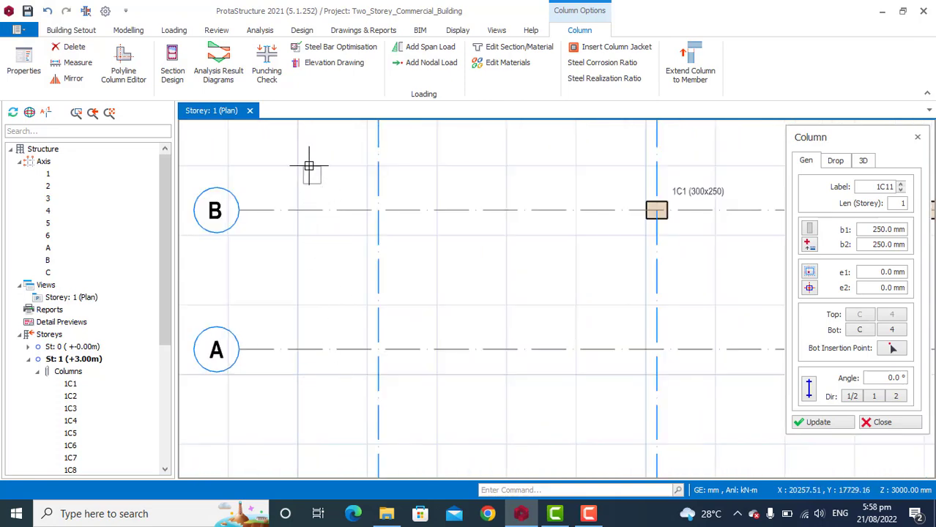
left_click(305, 159)
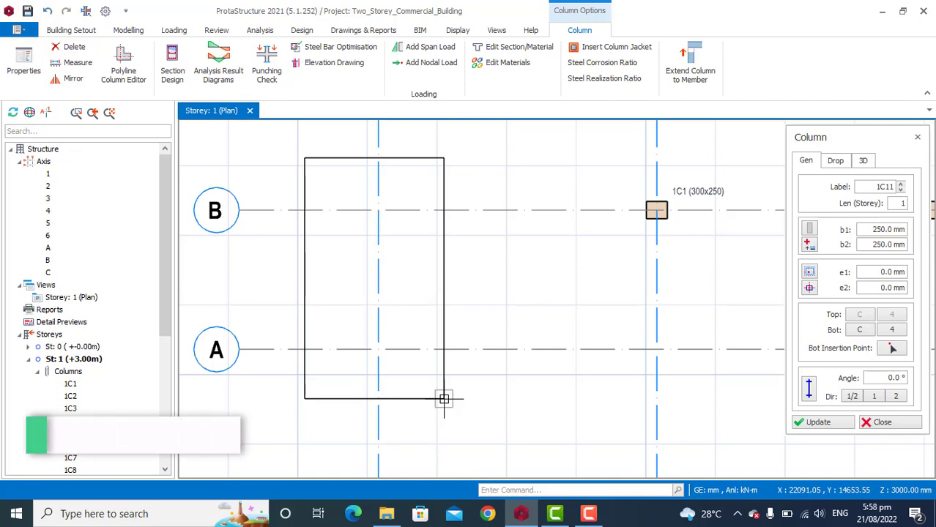
left_click(444, 400)
scroll(331, 259, "down", 3)
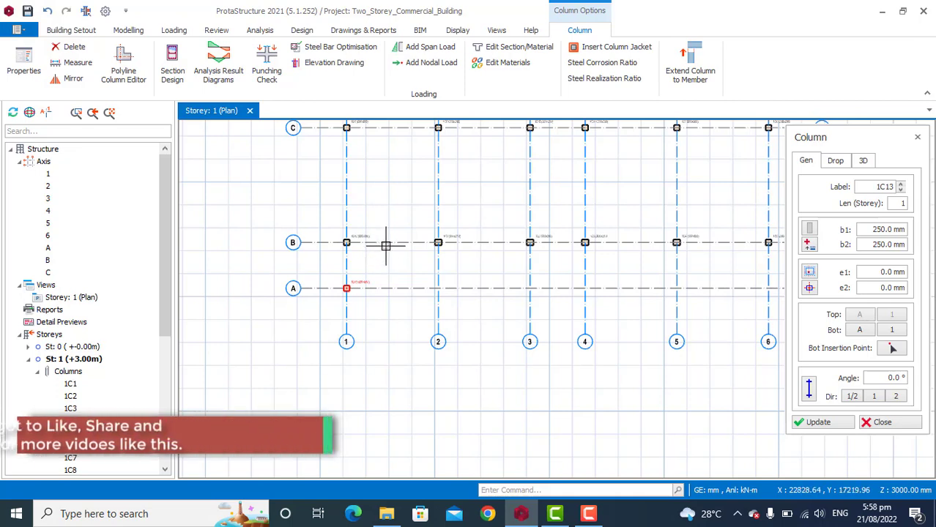
Step: Switch the column section to the circular concrete shape and set its diameter b1 to 250 mm
scroll(437, 273, "down", 1)
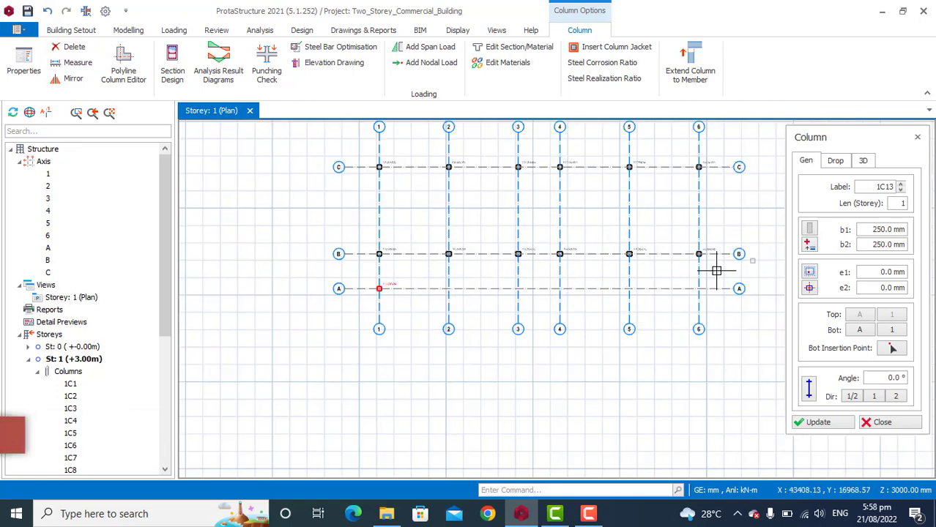
scroll(716, 271, "up", 1)
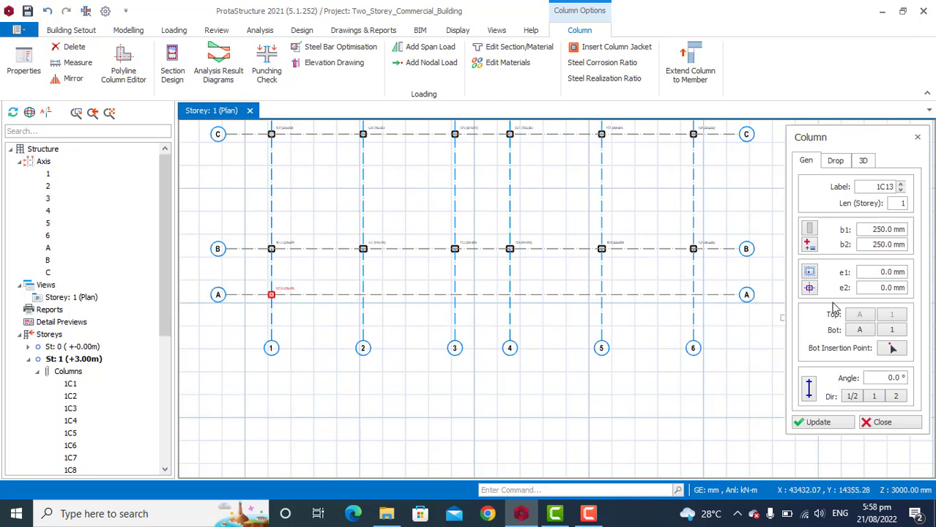
left_click(810, 230)
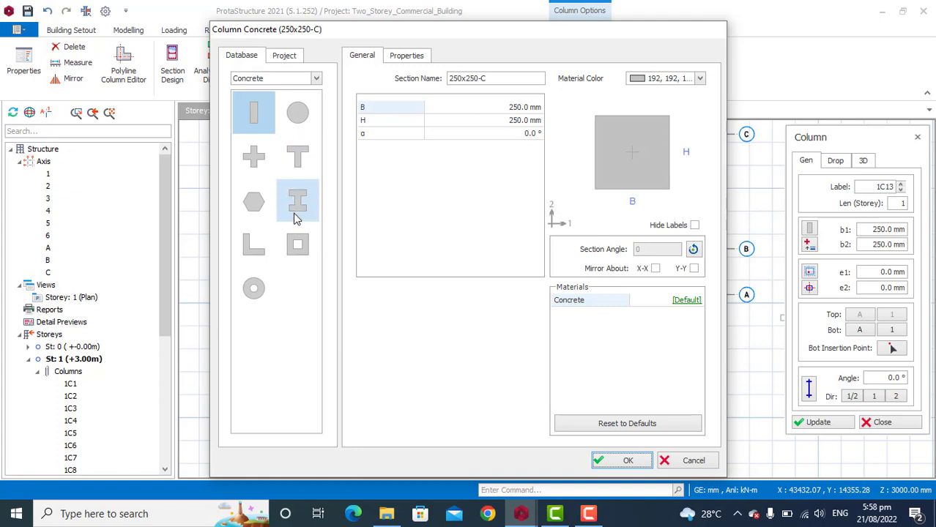
left_click(300, 117)
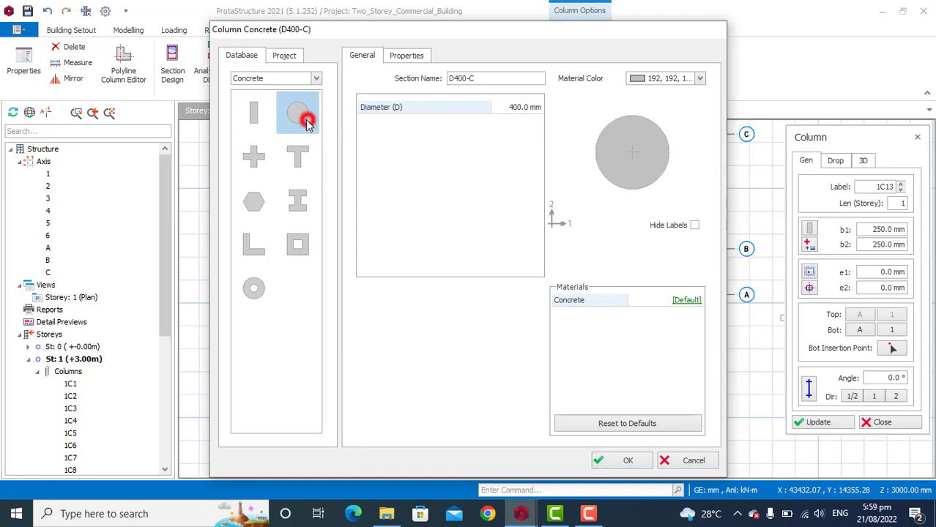
left_click(628, 460)
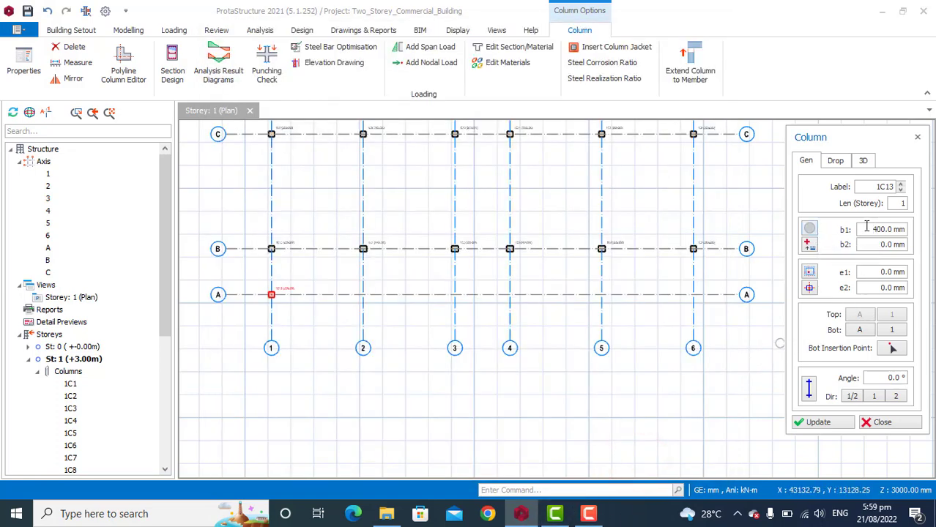
left_click_drag(866, 227, 908, 231)
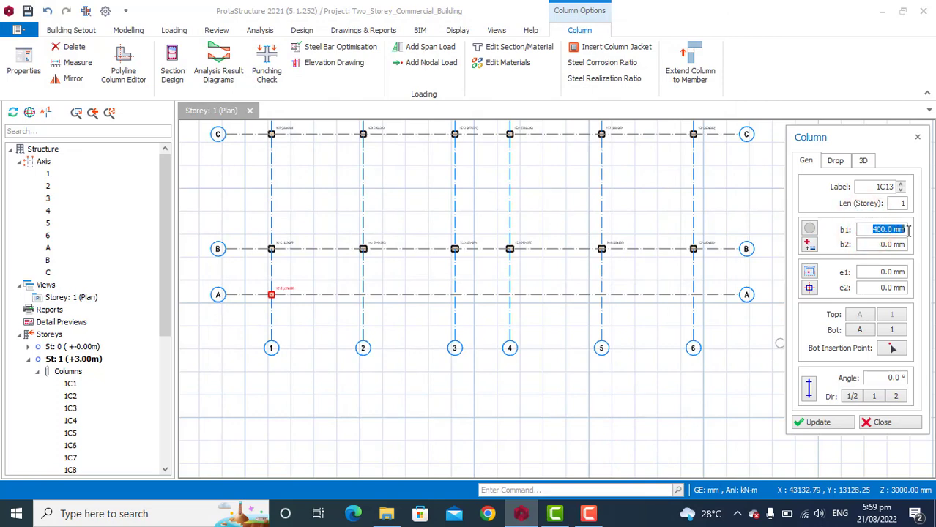
type("25")
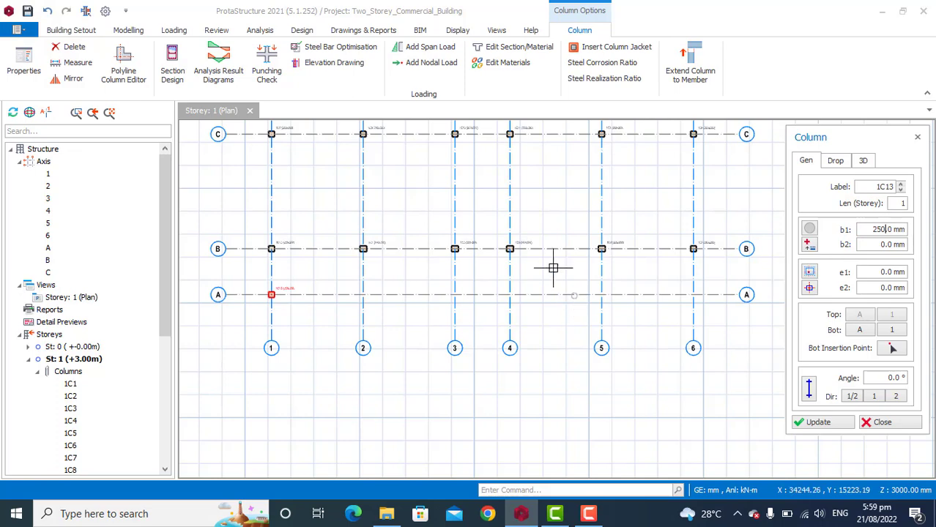
Step: Insert the 250 mm circular columns on axis A at axes 2 to 6 by window selection, and end column insertion
left_click(336, 279)
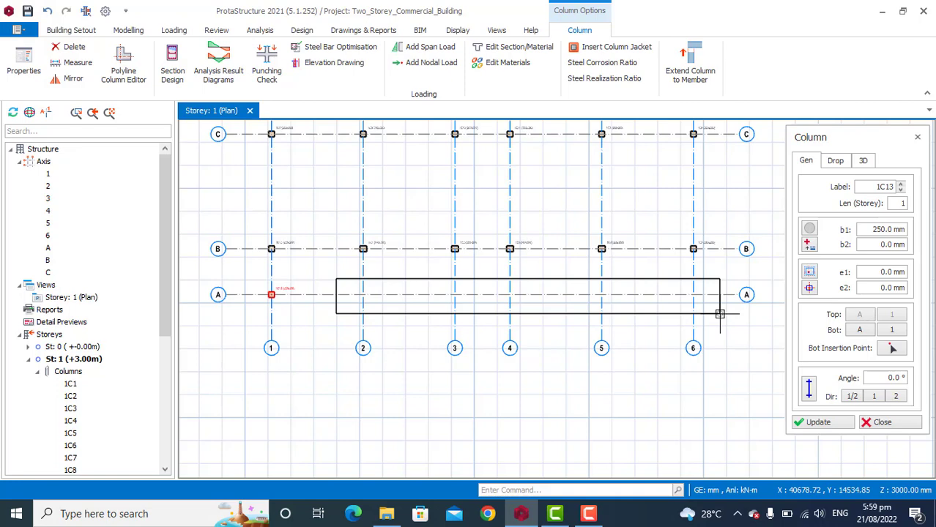
left_click(720, 314)
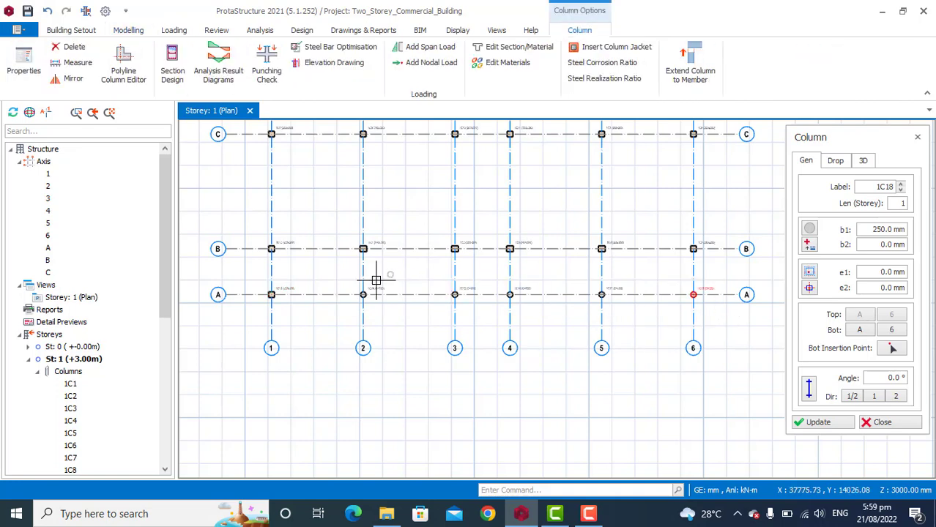
scroll(490, 308, "up", 1)
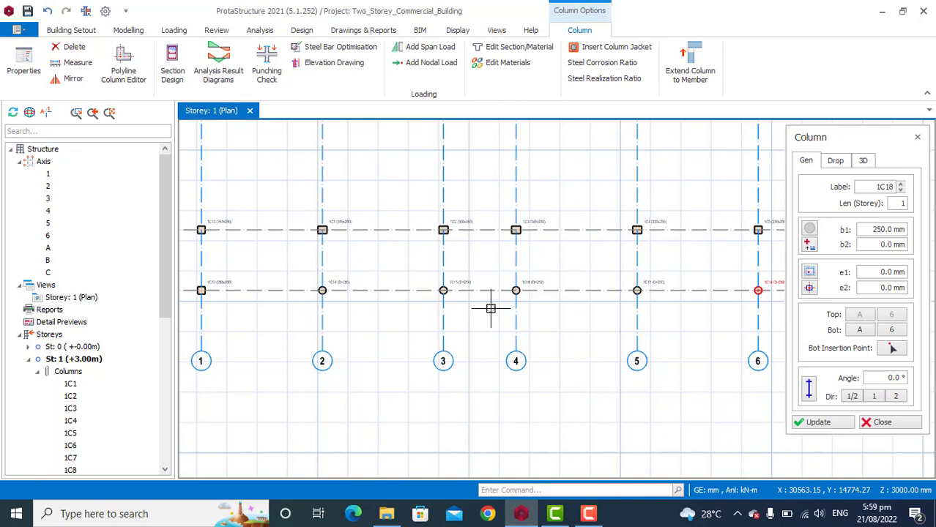
scroll(584, 303, "down", 1)
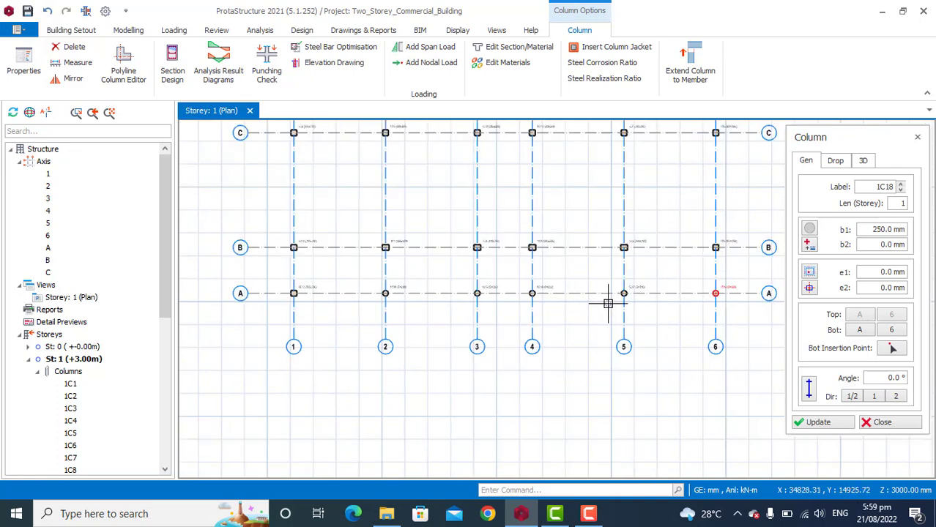
scroll(608, 303, "up", 1)
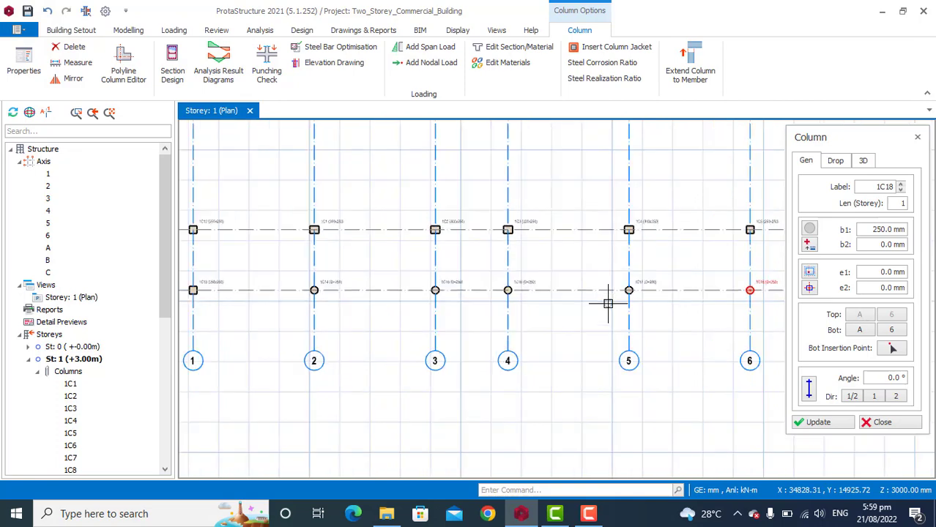
scroll(607, 303, "down", 1)
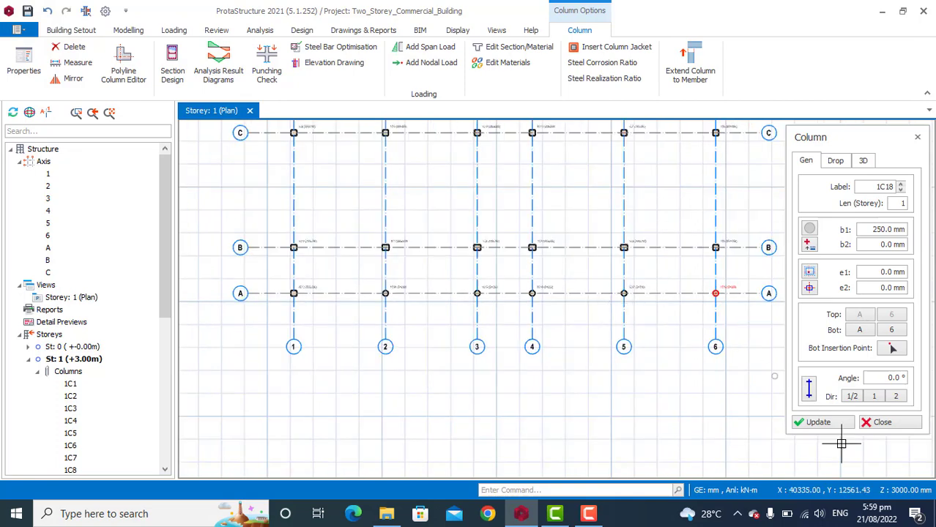
left_click(894, 425)
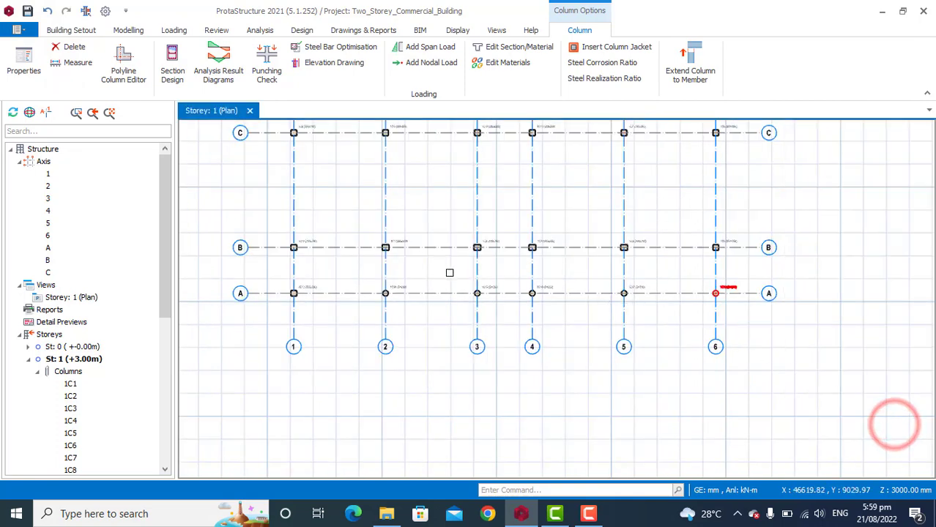
key("Escape")
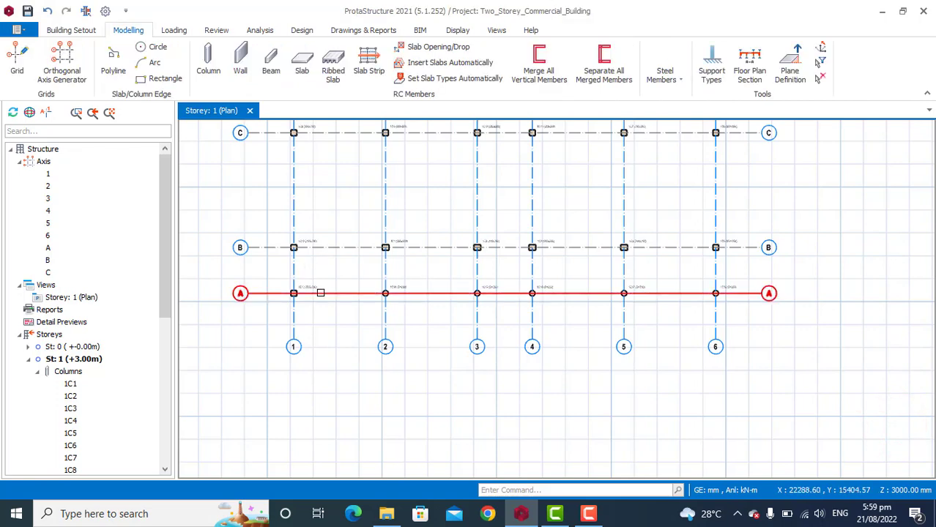
Step: Examine the section shape and size of the column at the intersection of axes A and 1
scroll(262, 307, "up", 2)
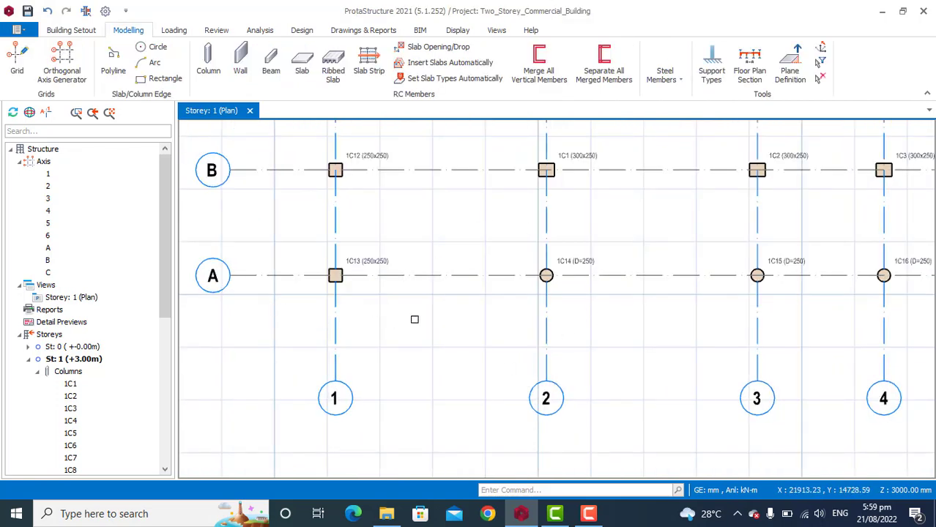
scroll(402, 300, "down", 1)
scroll(375, 245, "up", 4)
scroll(396, 316, "down", 3)
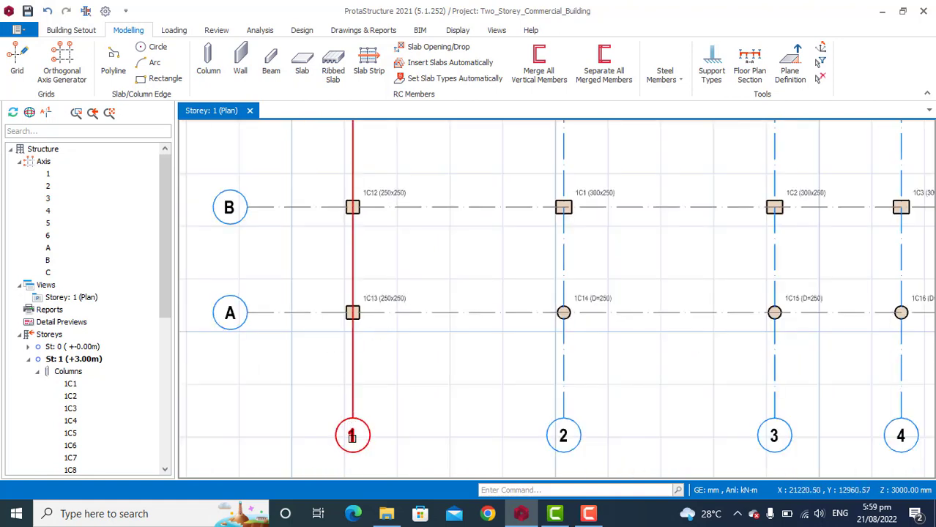
scroll(388, 304, "up", 3)
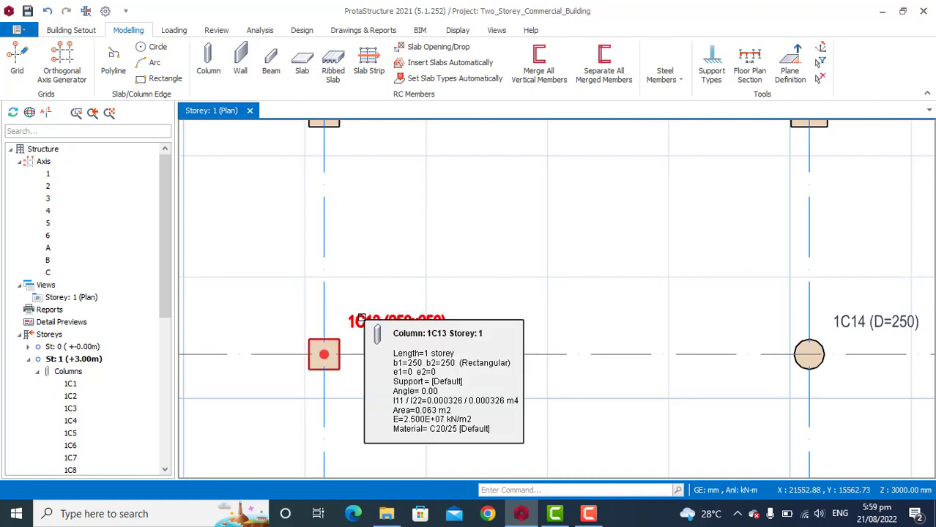
scroll(380, 322, "down", 3)
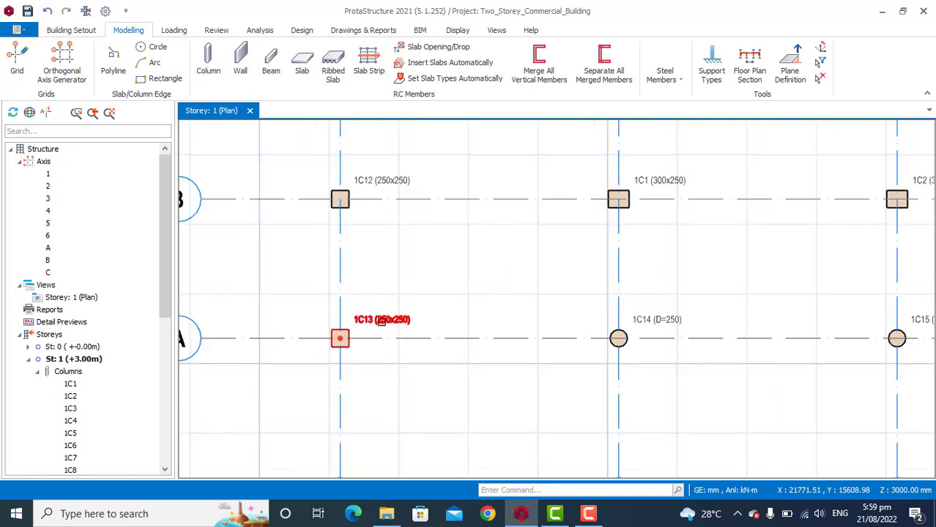
left_click(381, 321)
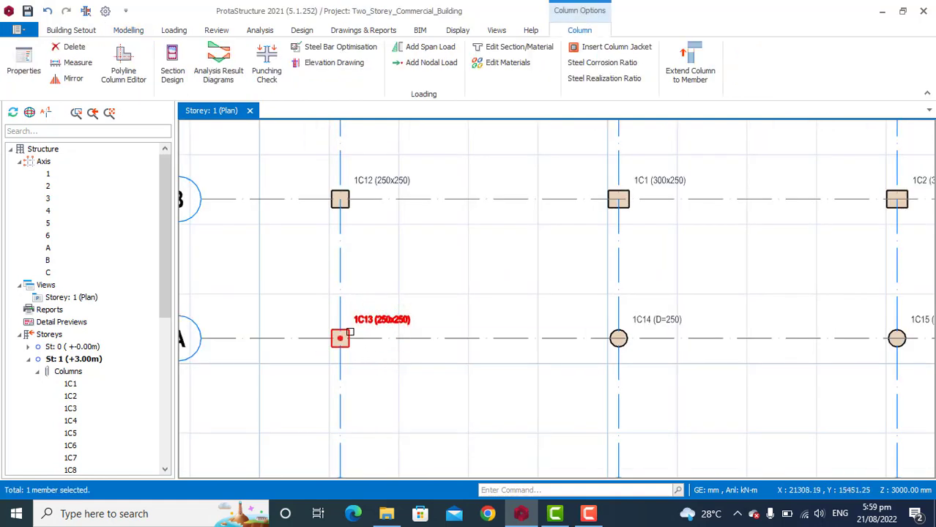
right_click(375, 283)
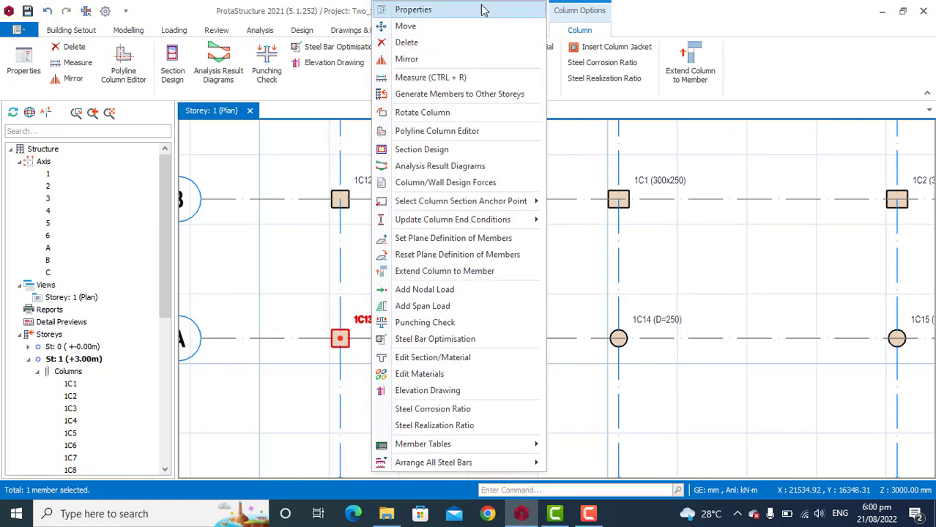
left_click(249, 278)
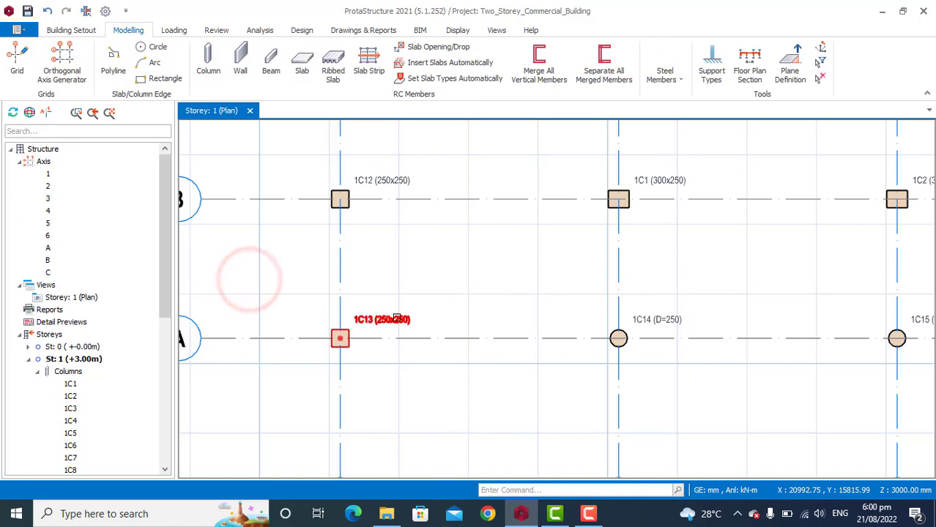
Step: Change the column at the intersection of axes A and 1 to a circular concrete section with a 250 mm diameter
left_click(386, 317)
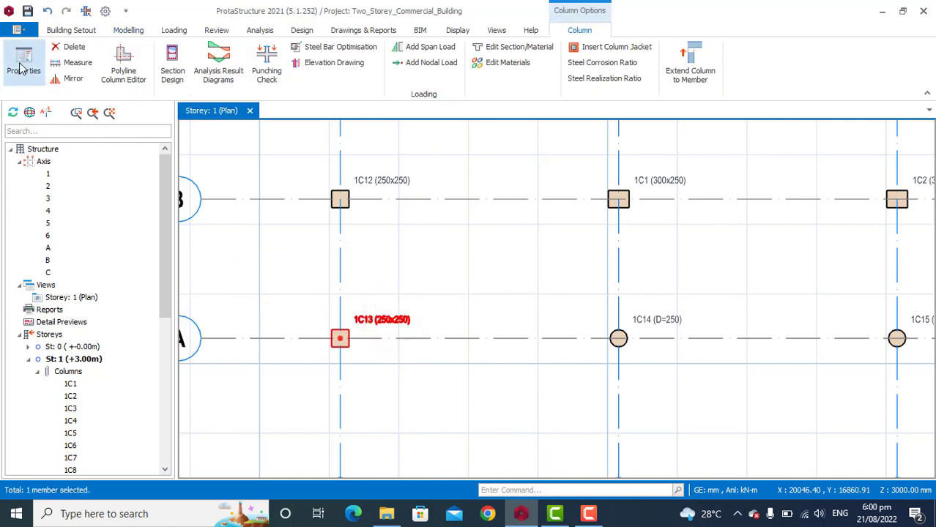
left_click(22, 66)
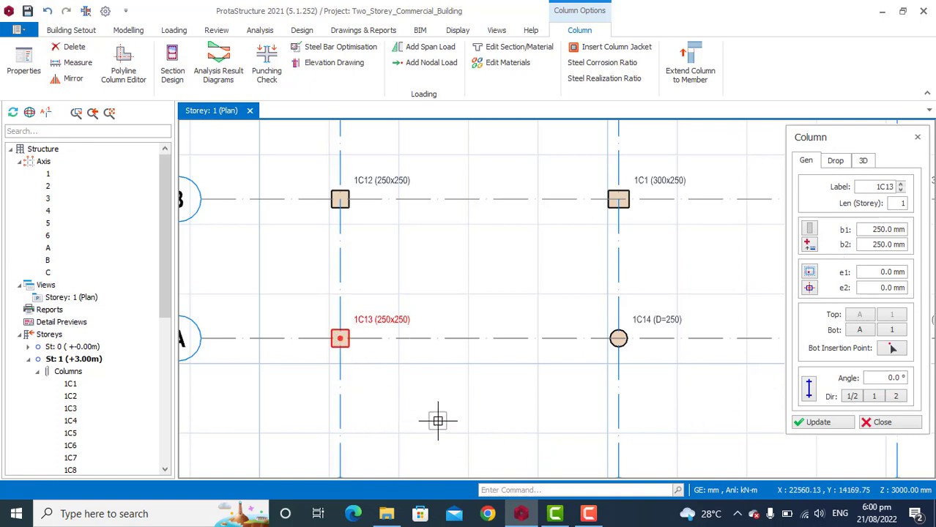
left_click(813, 230)
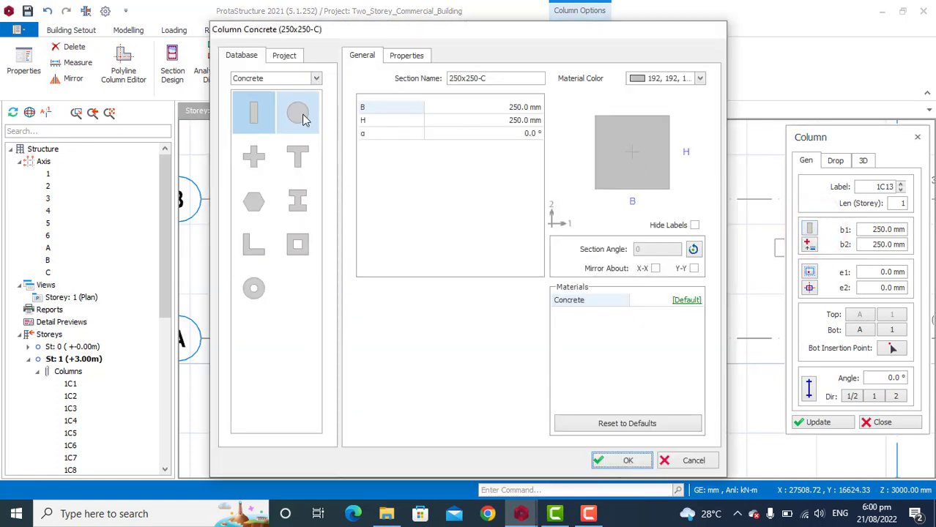
left_click(298, 113)
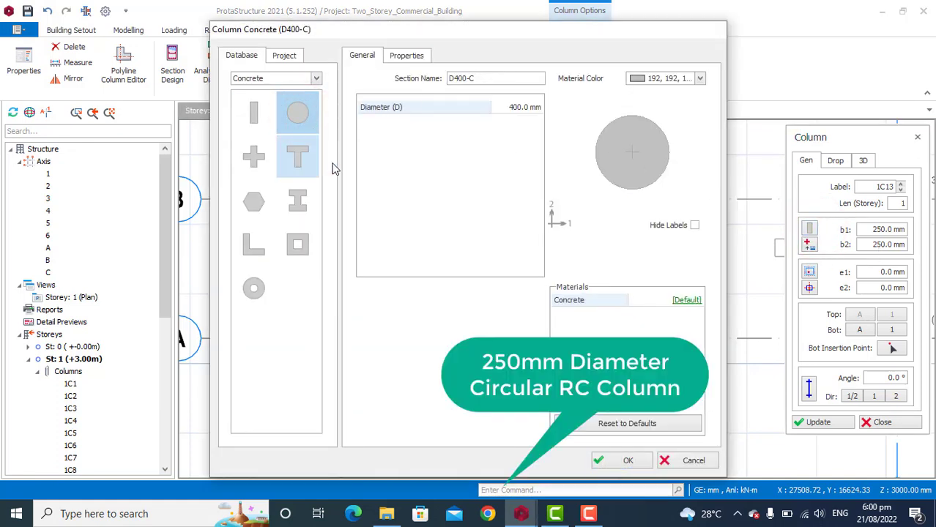
left_click(614, 462)
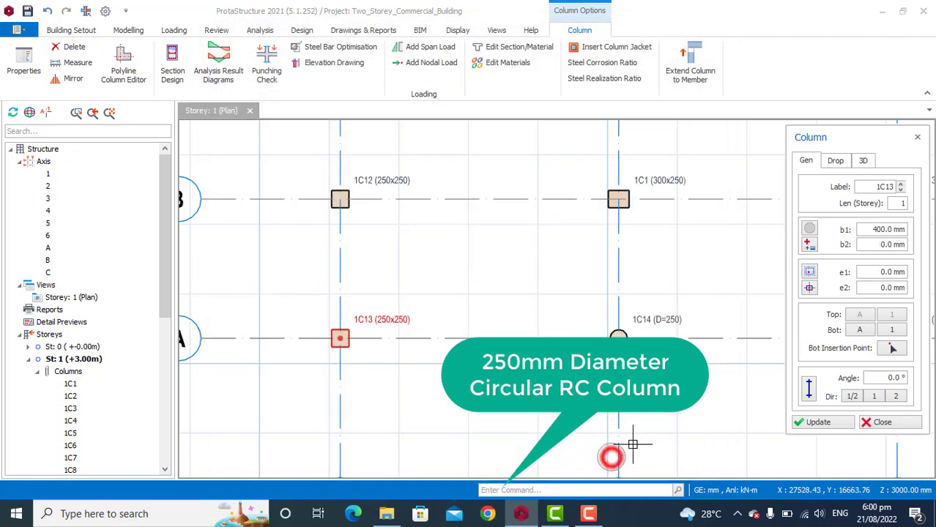
double_click(869, 230)
type("25")
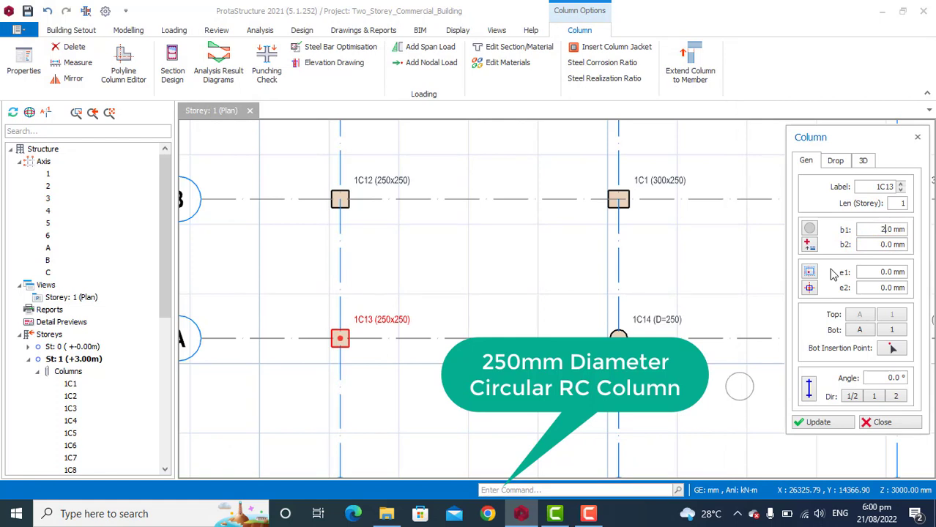
left_click(819, 424)
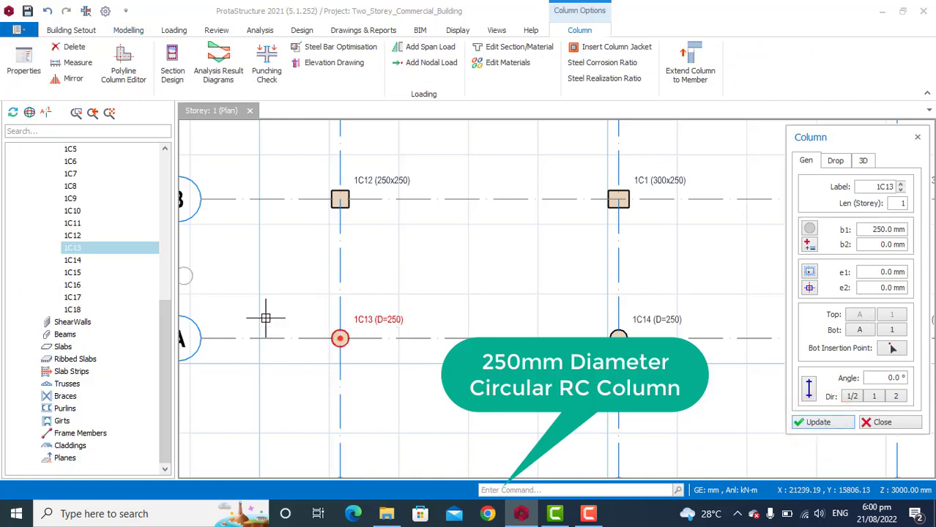
Step: Examine the storey 1 column layout along axes A, B and C, checking the section shapes at axes 1 to 6
scroll(368, 356, "down", 1)
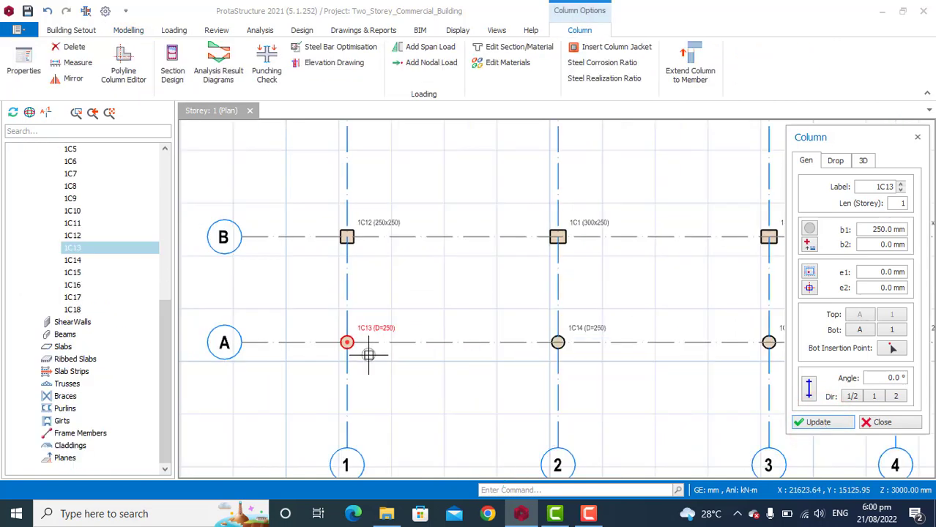
scroll(369, 356, "down", 2)
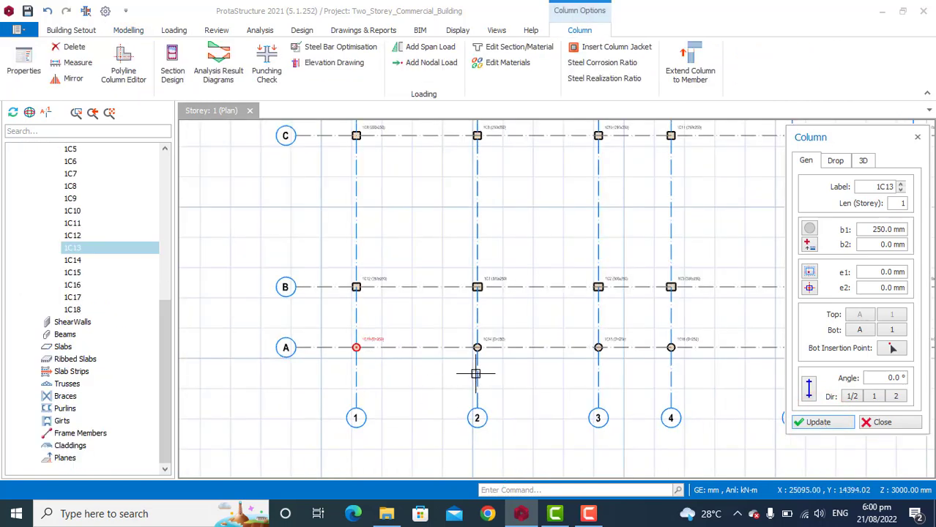
scroll(476, 374, "up", 1)
scroll(286, 324, "down", 1)
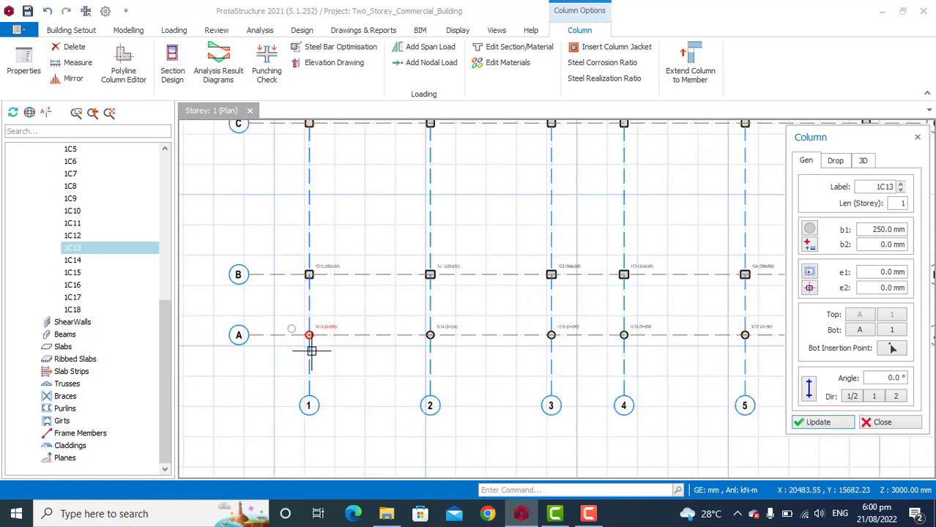
scroll(345, 370, "up", 1)
scroll(357, 383, "down", 1)
scroll(404, 337, "up", 1)
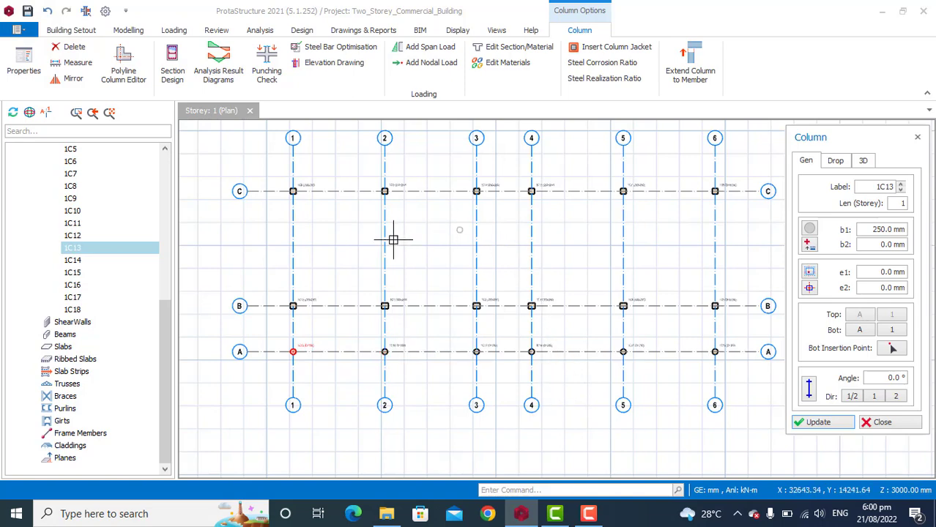
scroll(349, 255, "down", 1)
scroll(376, 242, "up", 1)
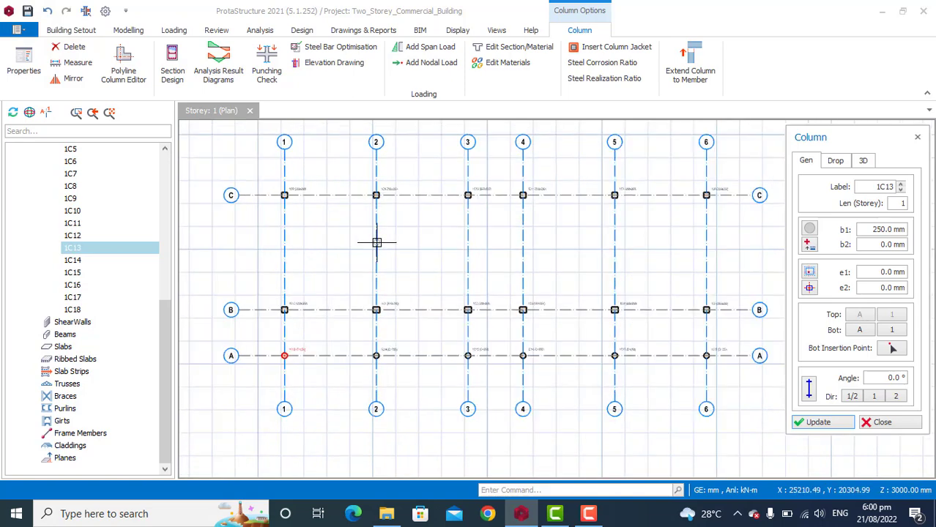